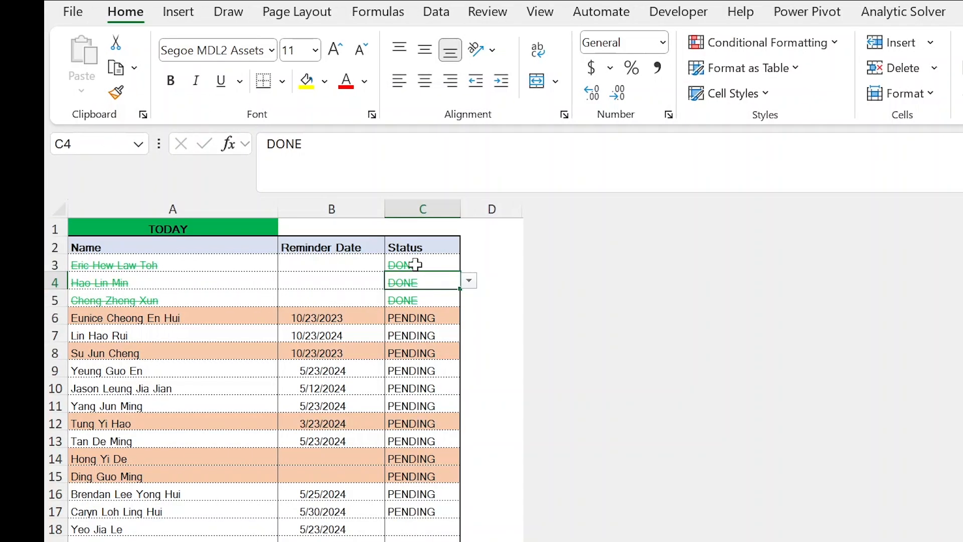
Examine the highlighted pending rows and the completed row 3 with its status options on the Finished sheet.
{"action": "left_click", "coordinate": [342, 314]}
{"action": "left_click_drag", "start_coordinate": [82, 313], "coordinate": [375, 309]}
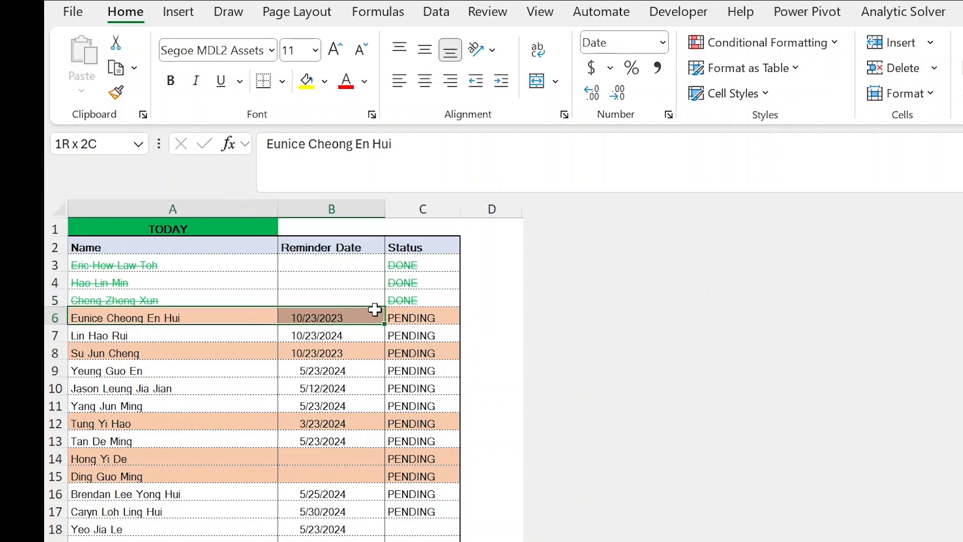
{"action": "left_click_drag", "start_coordinate": [81, 353], "coordinate": [445, 351]}
{"action": "left_click", "coordinate": [84, 266]}
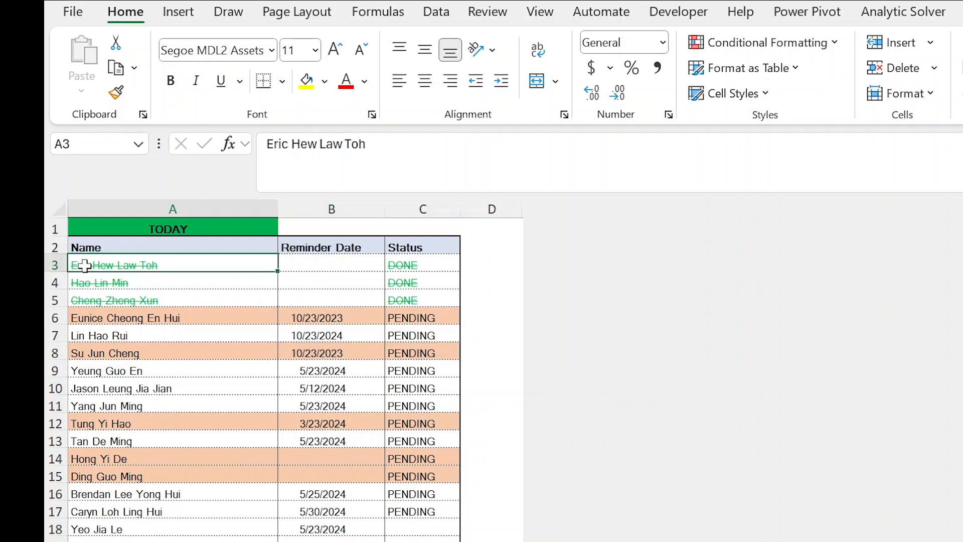
{"action": "left_click_drag", "start_coordinate": [286, 263], "coordinate": [436, 258]}
{"action": "left_click", "coordinate": [439, 261]}
{"action": "left_click", "coordinate": [469, 264]}
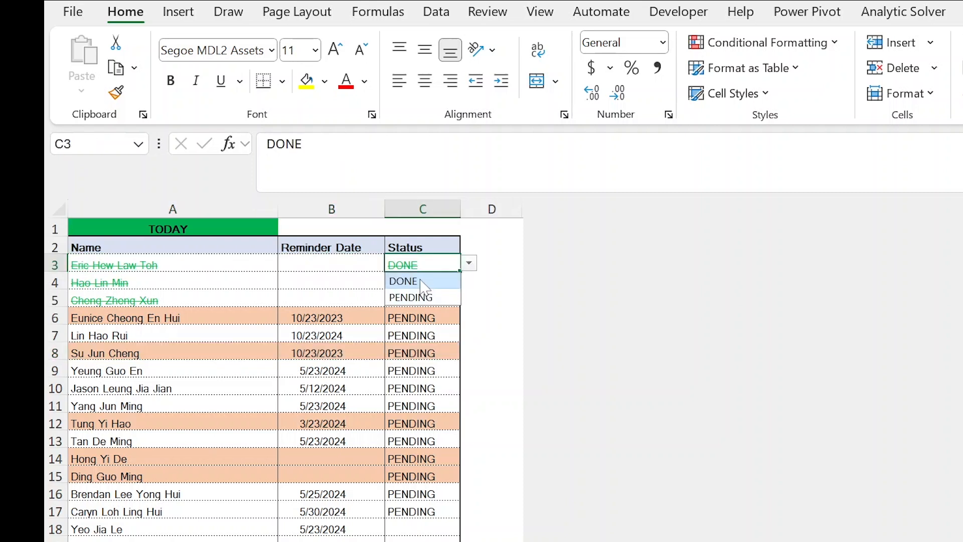
{"action": "left_click", "coordinate": [423, 282]}
{"action": "left_click", "coordinate": [427, 284]}
Switch the row 6 status to DONE and back to PENDING to test the row formatting.
{"action": "left_click", "coordinate": [105, 320]}
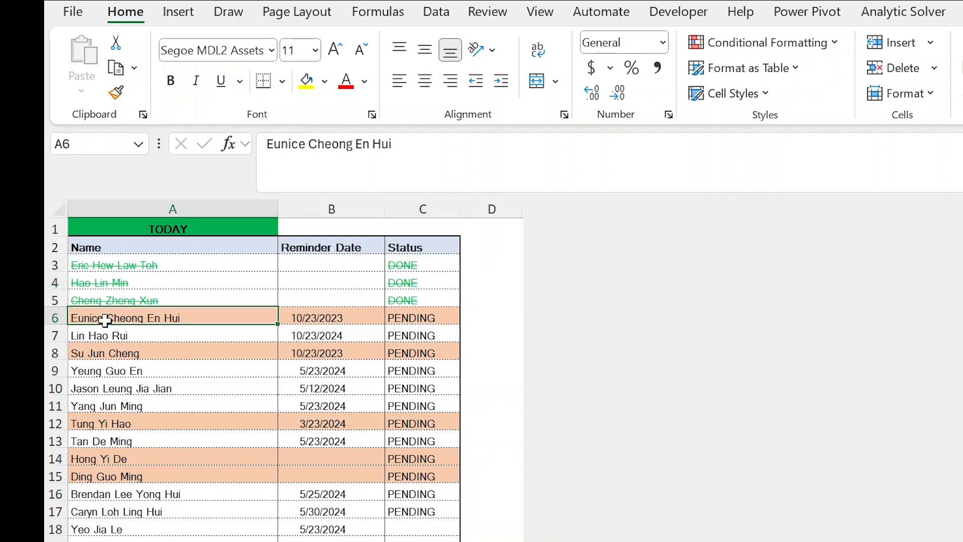
{"action": "left_click", "coordinate": [426, 315]}
{"action": "left_click", "coordinate": [468, 316]}
{"action": "left_click", "coordinate": [461, 327]}
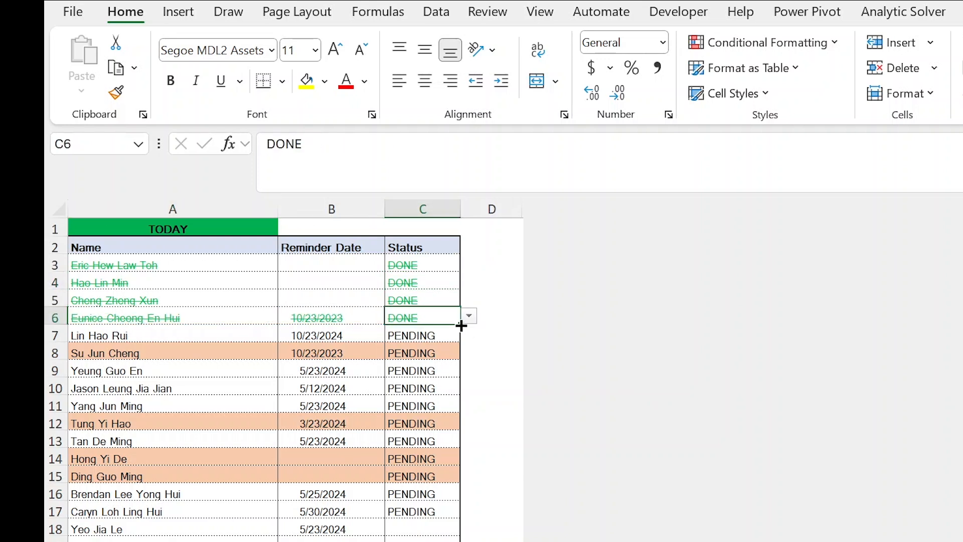
{"action": "left_click", "coordinate": [468, 316]}
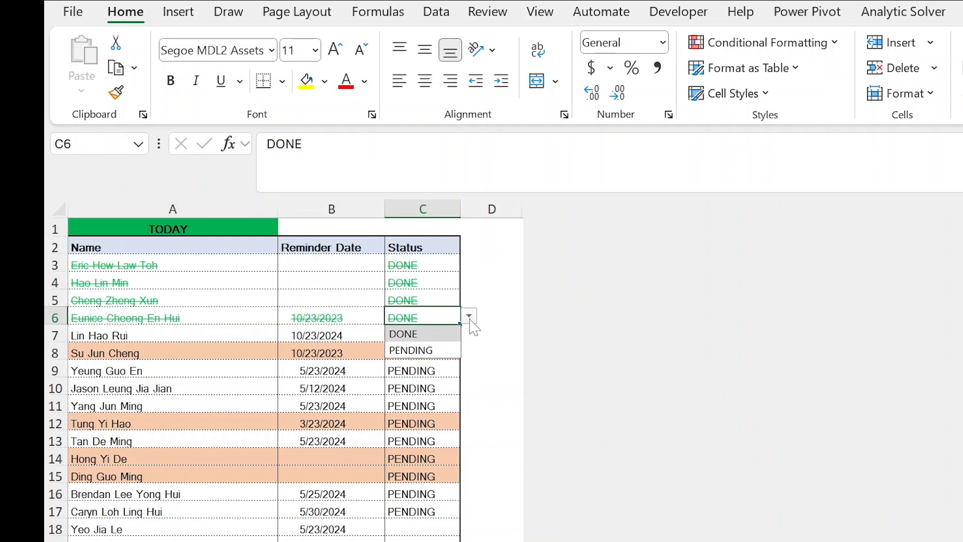
{"action": "left_click", "coordinate": [444, 352]}
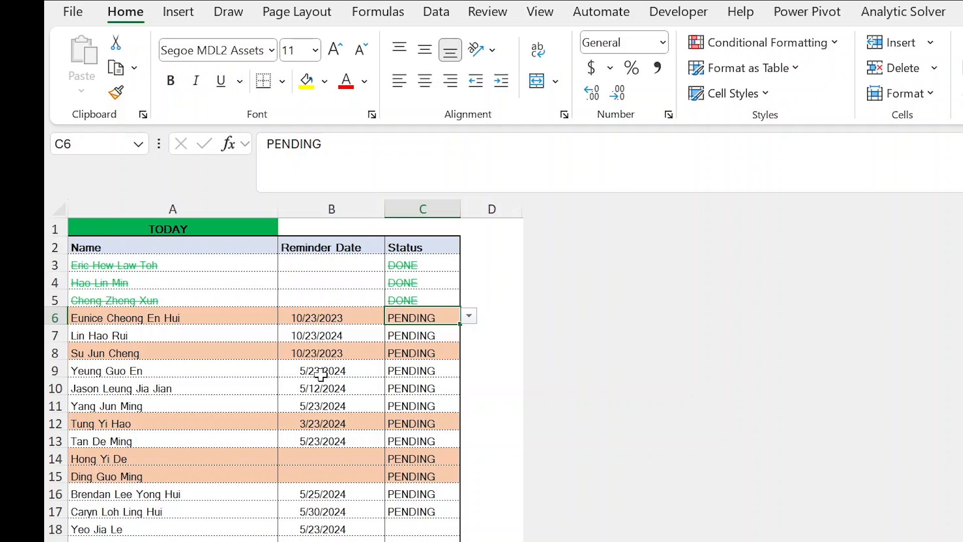
Compare the reminder dates and formatting of pending row 6 with those of pending rows 7 and 9.
{"action": "left_click_drag", "start_coordinate": [112, 316], "coordinate": [425, 326]}
{"action": "left_click", "coordinate": [332, 334]}
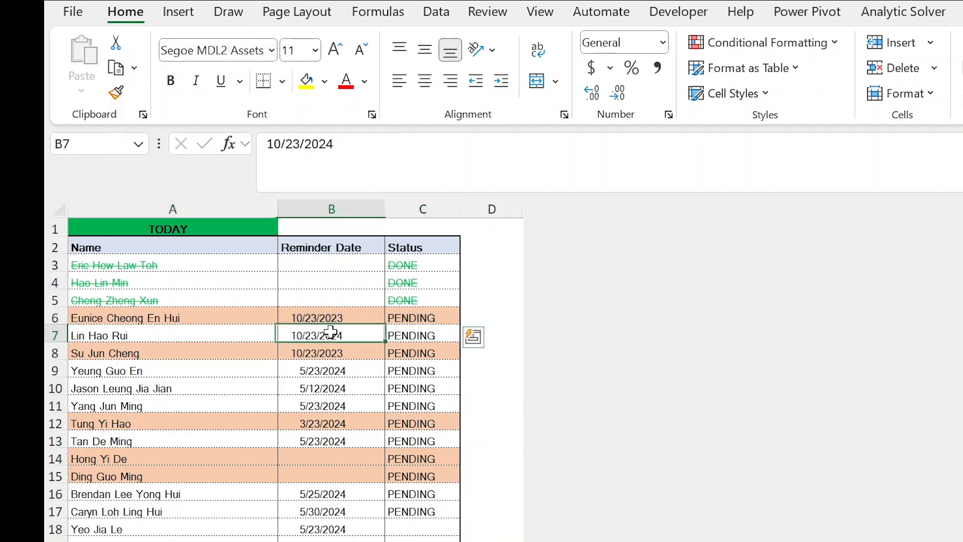
{"action": "left_click_drag", "start_coordinate": [96, 315], "coordinate": [424, 315]}
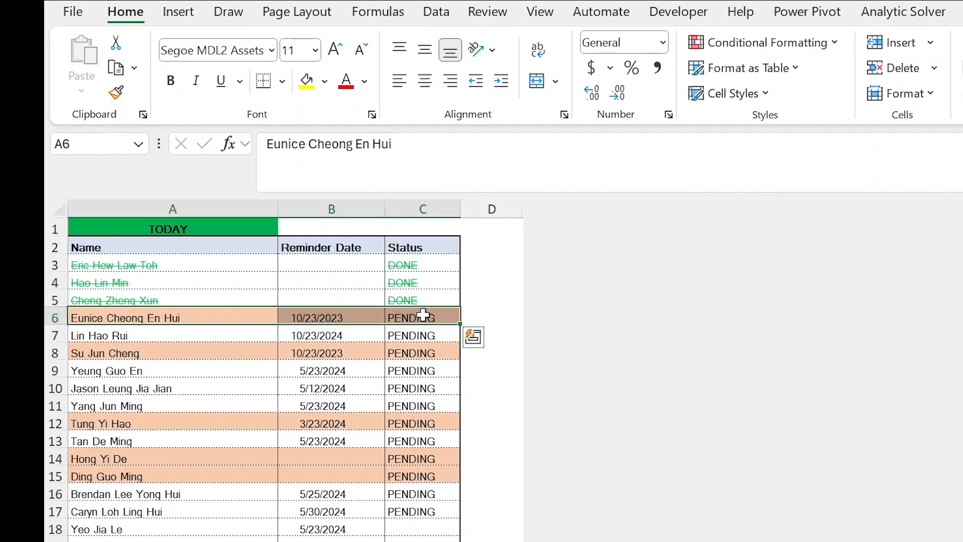
{"action": "left_click", "coordinate": [138, 318]}
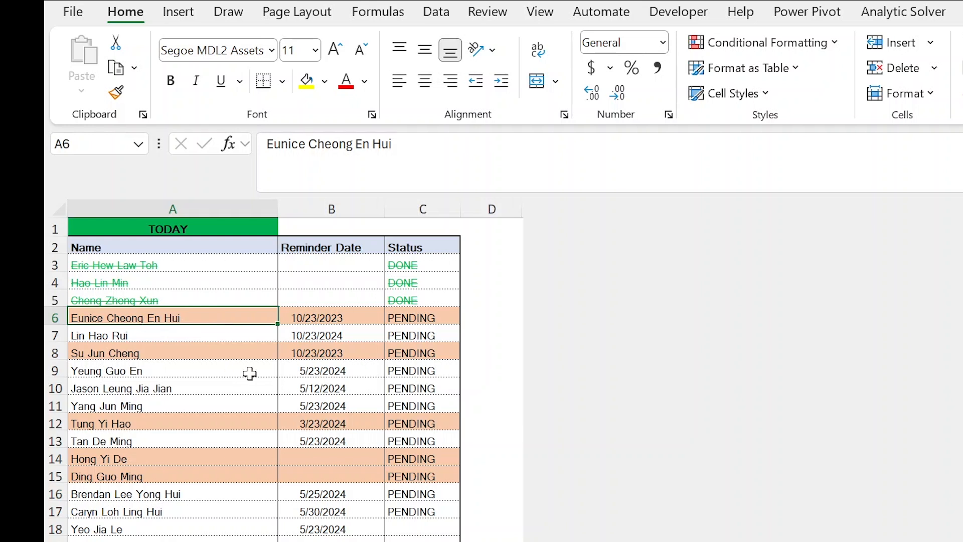
{"action": "left_click", "coordinate": [401, 372]}
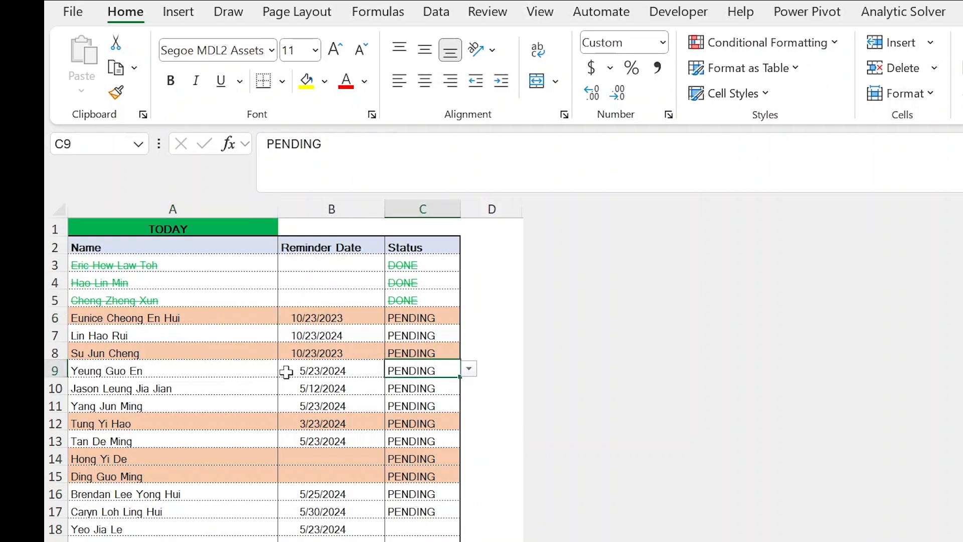
{"action": "left_click_drag", "start_coordinate": [115, 371], "coordinate": [436, 376]}
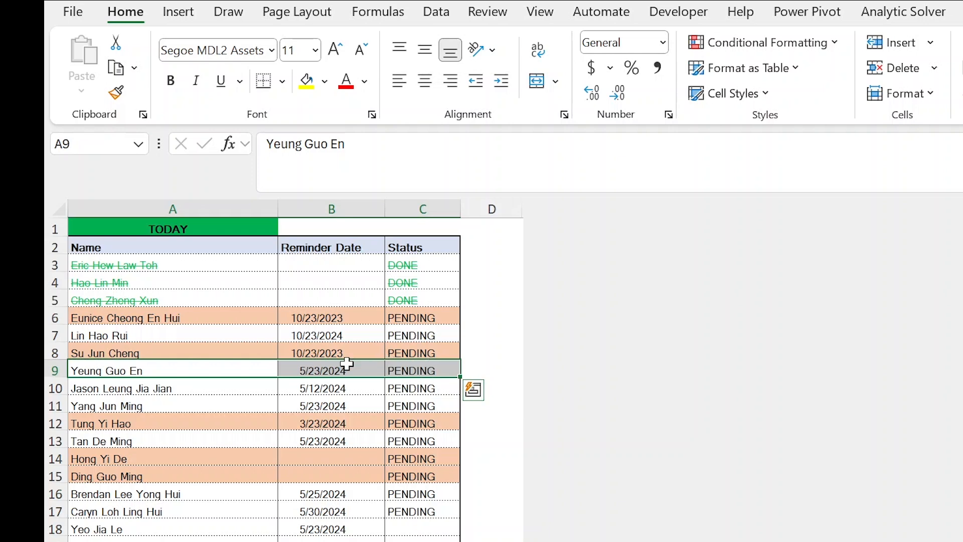
{"action": "left_click", "coordinate": [254, 390]}
{"action": "left_click_drag", "start_coordinate": [190, 369], "coordinate": [412, 374]}
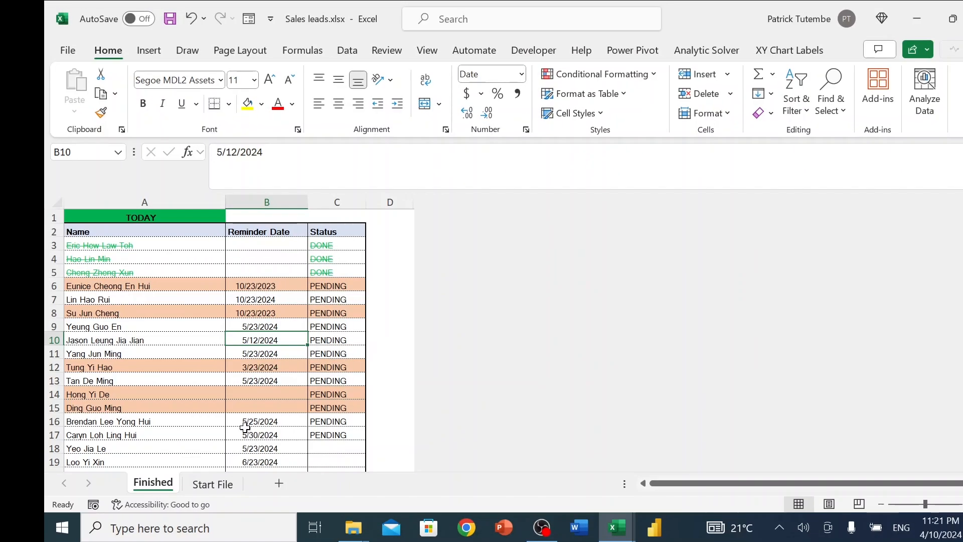
Switch to the Start File sheet and select all the data records in A3:C22.
{"action": "left_click", "coordinate": [213, 484]}
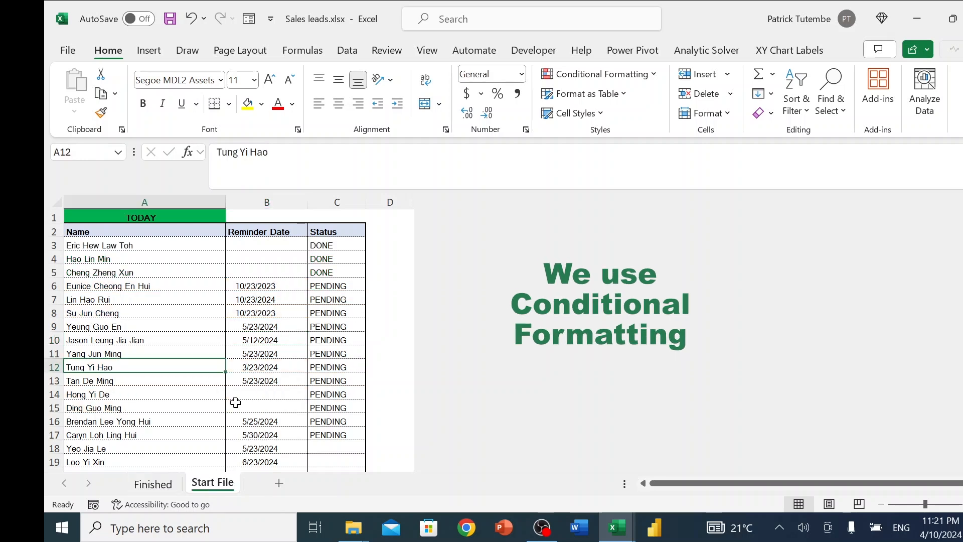
{"action": "scroll", "coordinate": [246, 321], "scroll_direction": "down", "scroll_amount": 5}
{"action": "scroll", "coordinate": [266, 351], "scroll_direction": "up", "scroll_amount": 5}
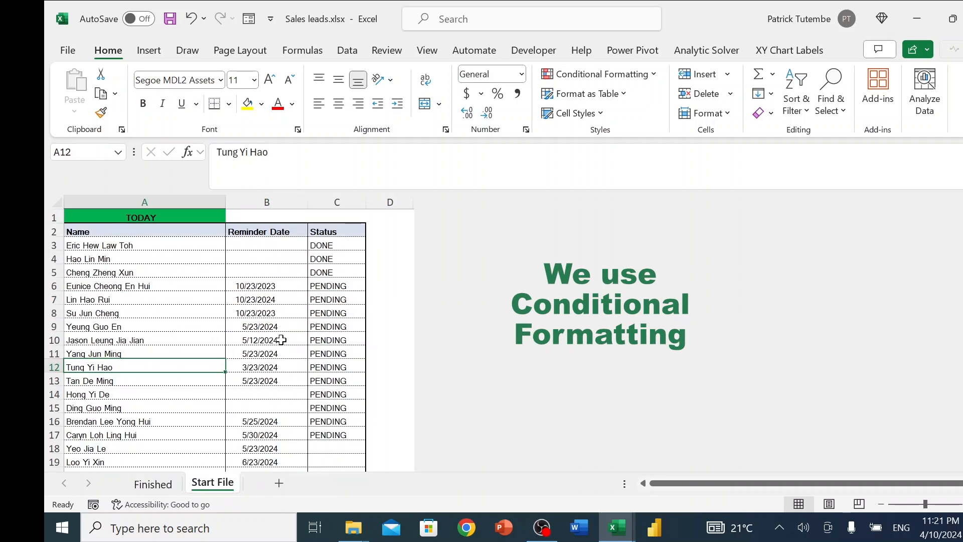
{"action": "left_click_drag", "start_coordinate": [100, 250], "coordinate": [351, 448]}
{"action": "scroll", "coordinate": [386, 329], "scroll_direction": "up", "scroll_amount": 2}
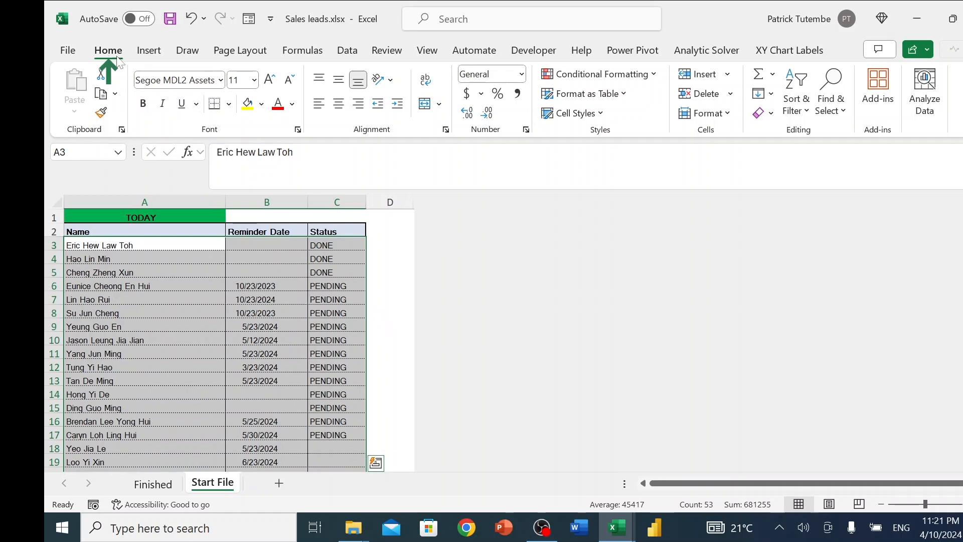
Start a formula-based conditional formatting rule for the selected records with the formula =$C3="DONE".
{"action": "left_click", "coordinate": [602, 74]}
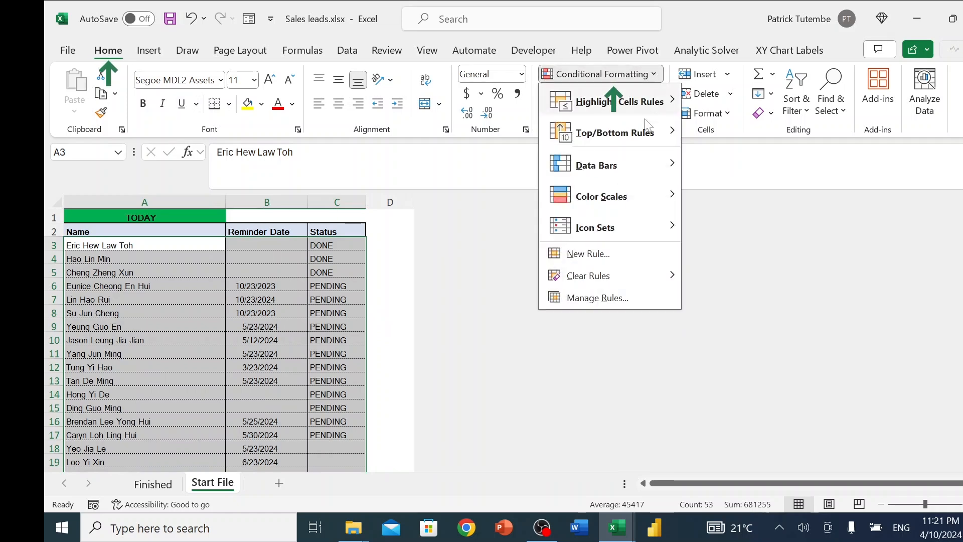
{"action": "left_click", "coordinate": [607, 254]}
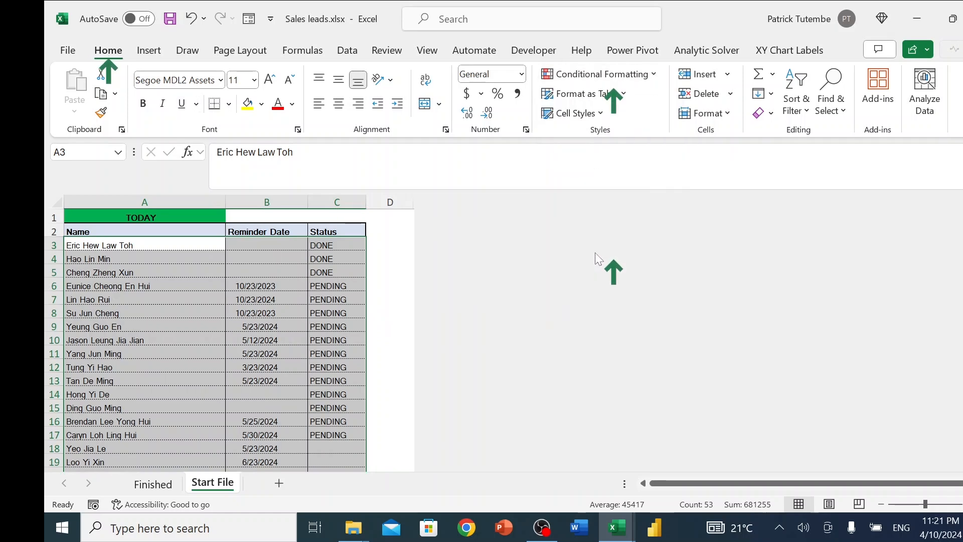
{"action": "left_click", "coordinate": [428, 296]}
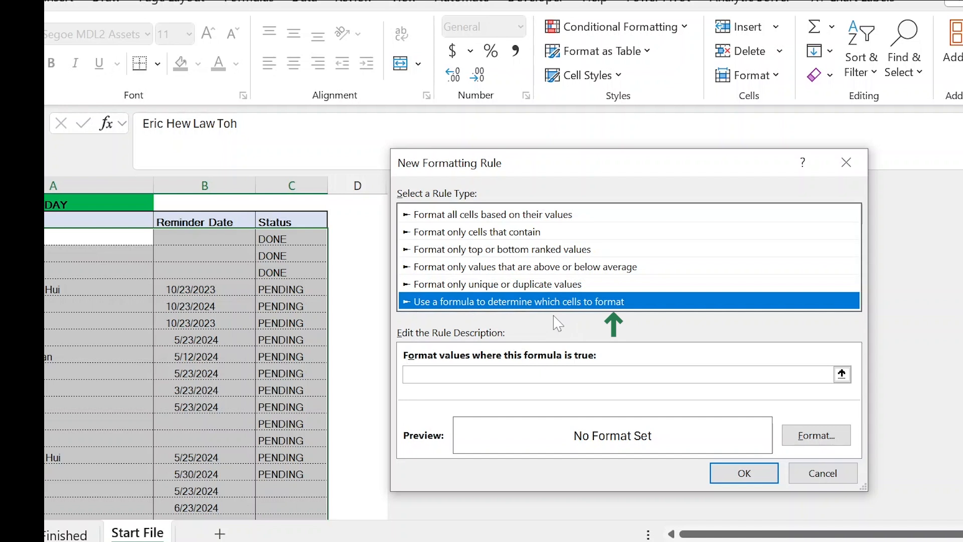
{"action": "left_click", "coordinate": [449, 375]}
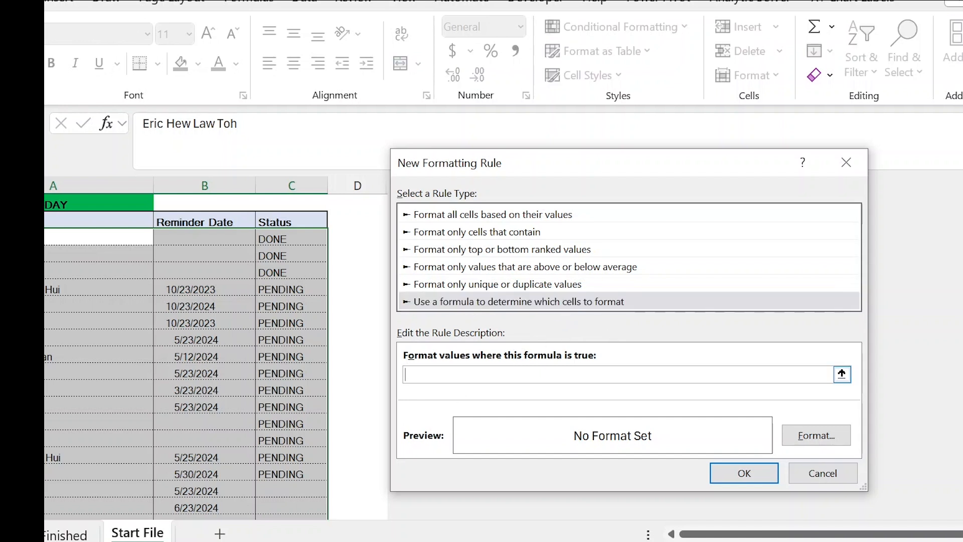
{"action": "left_click", "coordinate": [286, 236]}
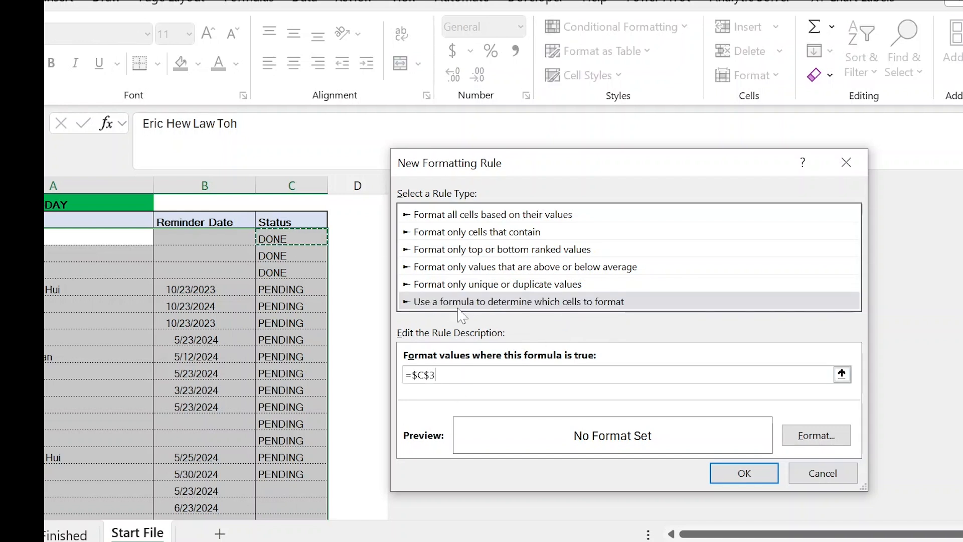
{"action": "key", "text": "F4"}
{"action": "key", "text": "F4"}
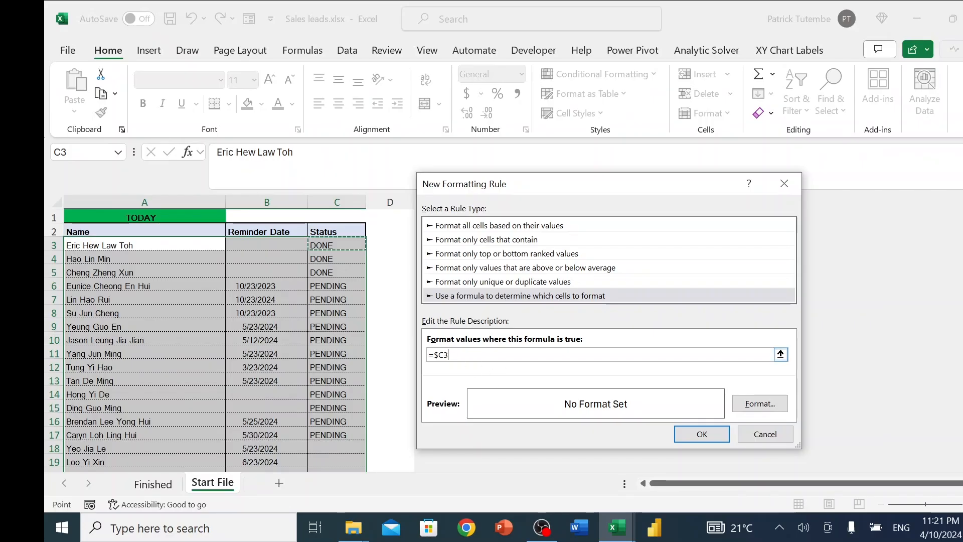
{"action": "type", "text": "="}
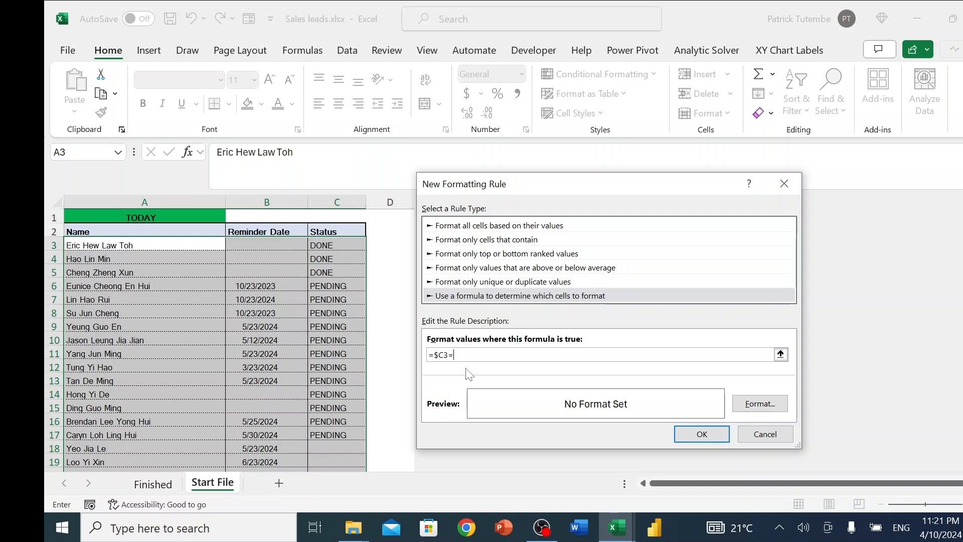
{"action": "type", "text": "\"DONE\""}
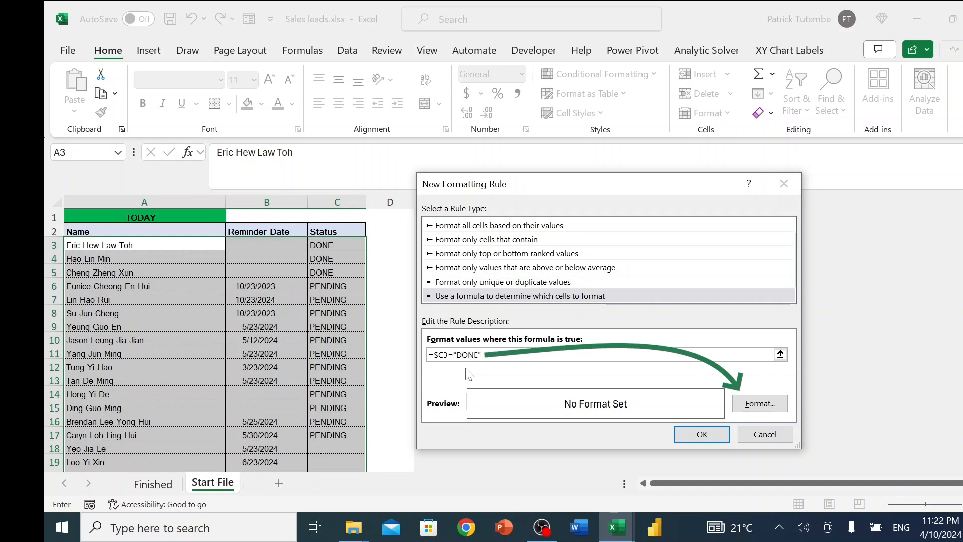
Give the rule a light green font colour with strikethrough and apply it to the records.
{"action": "left_click", "coordinate": [760, 403]}
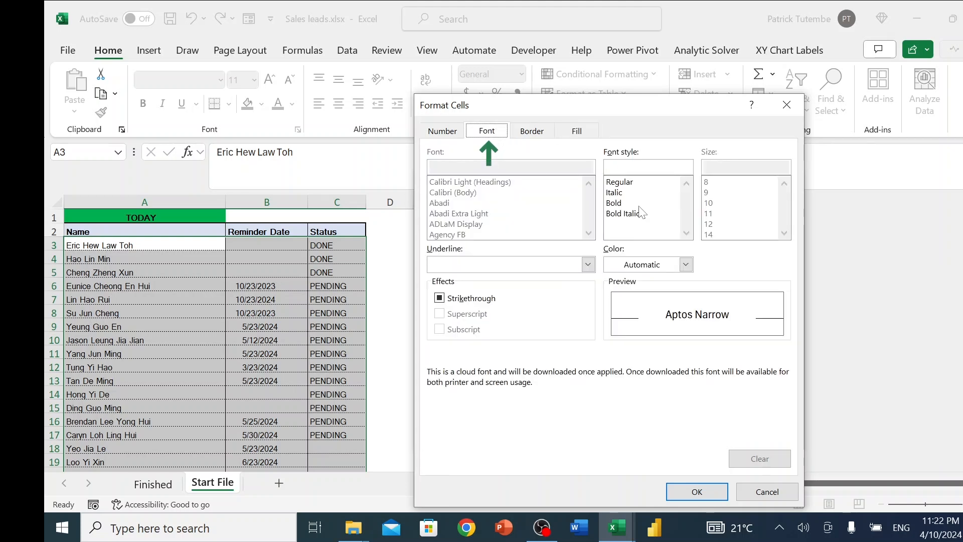
{"action": "left_click", "coordinate": [686, 265]}
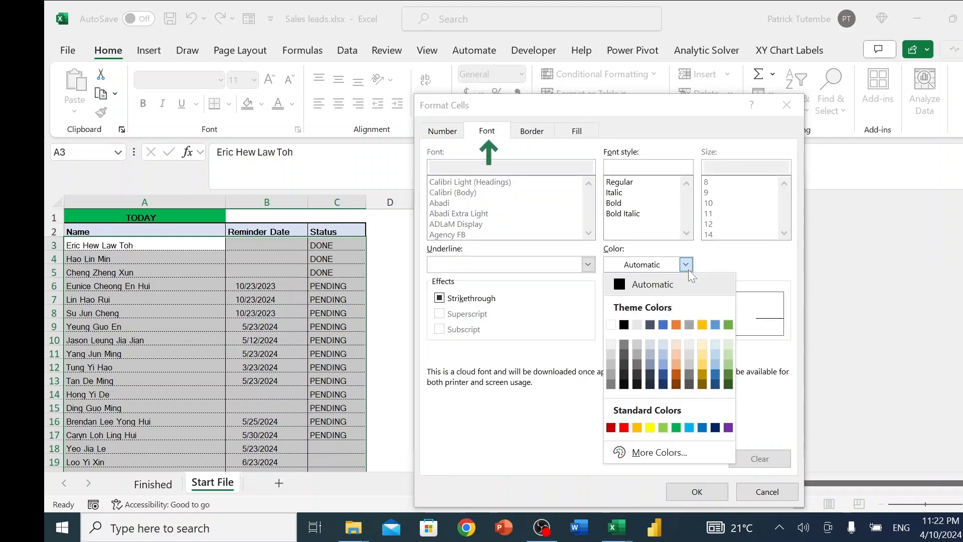
{"action": "left_click", "coordinate": [664, 428]}
{"action": "left_click", "coordinate": [440, 298]}
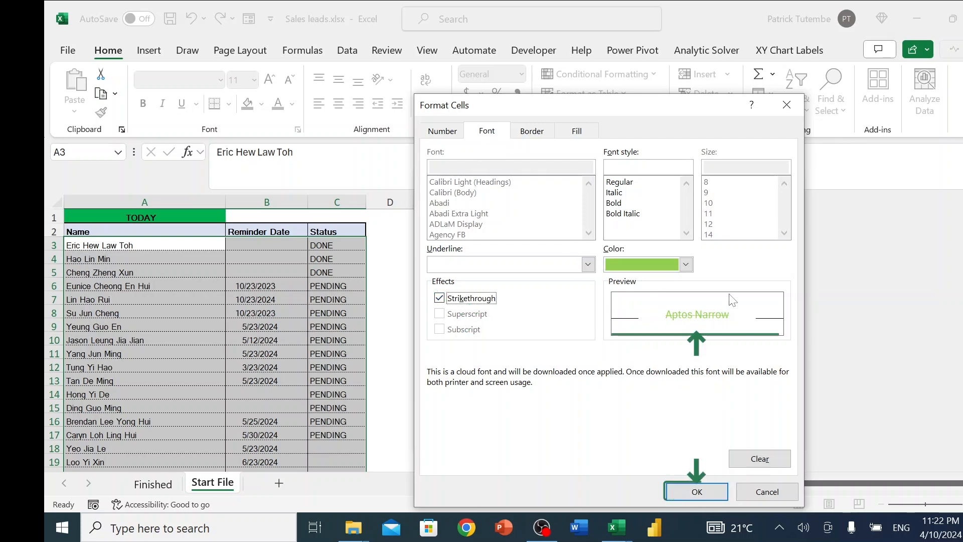
{"action": "left_click", "coordinate": [693, 492]}
{"action": "left_click", "coordinate": [702, 434]}
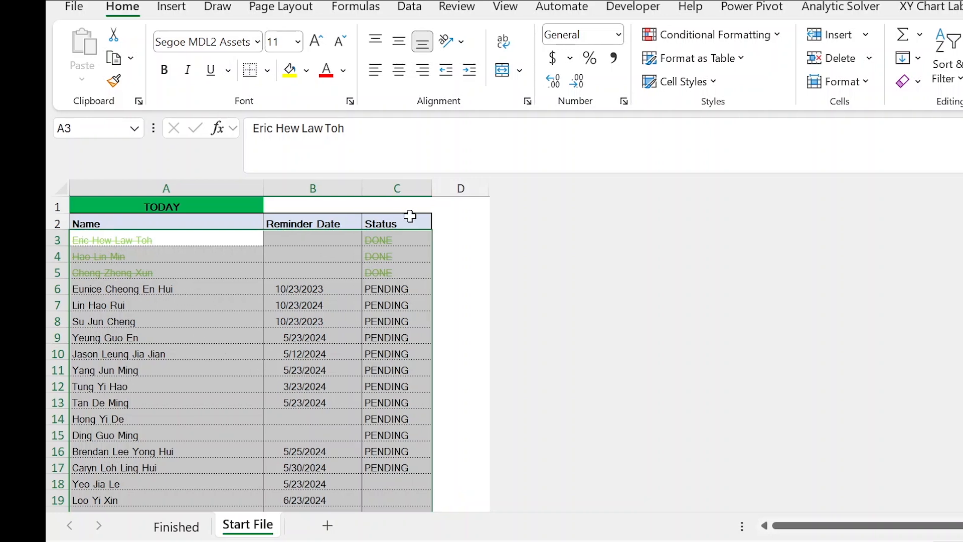
Test the rule by setting the row 5 status to PENDING, and undo that change.
{"action": "left_click", "coordinate": [393, 271]}
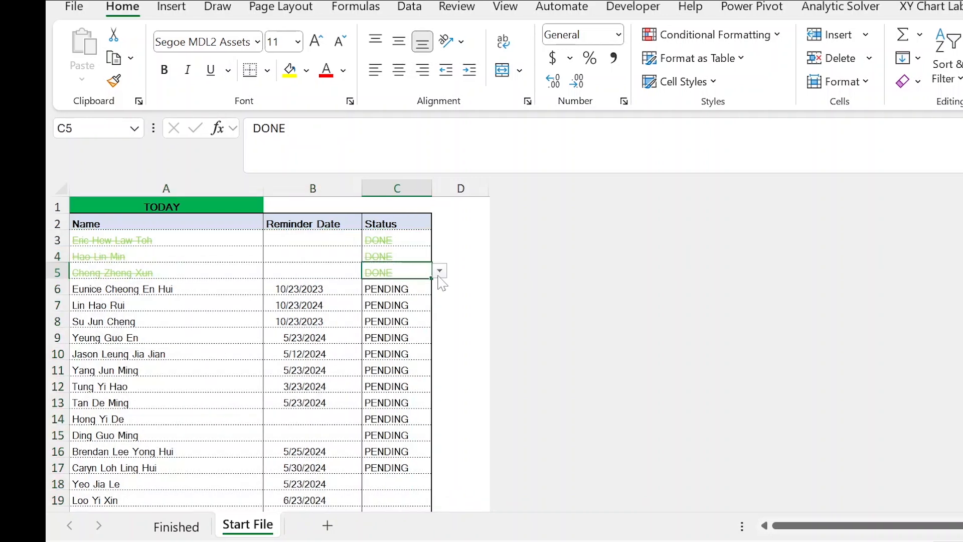
{"action": "left_click", "coordinate": [440, 271]}
{"action": "left_click", "coordinate": [387, 301]}
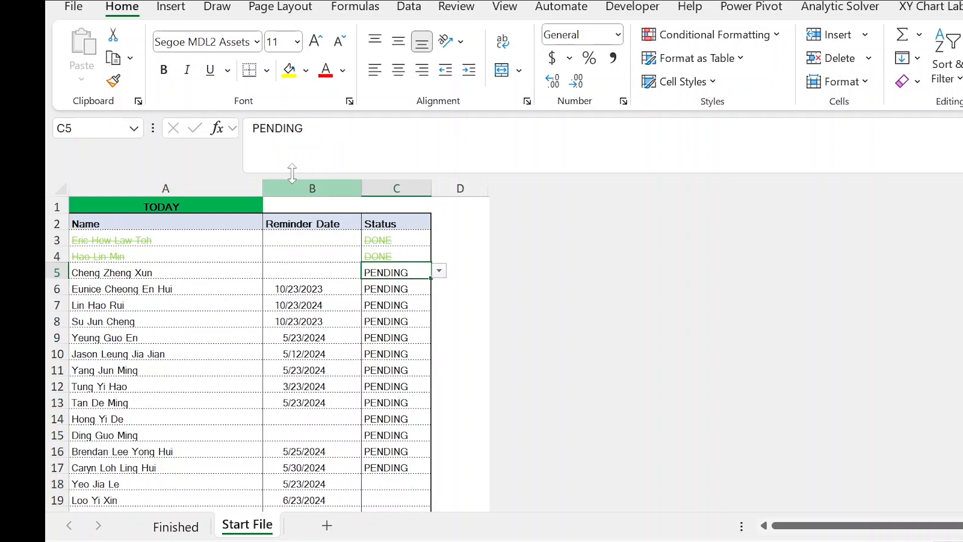
{"action": "key", "text": "ctrl+z"}
{"action": "left_click", "coordinate": [387, 291]}
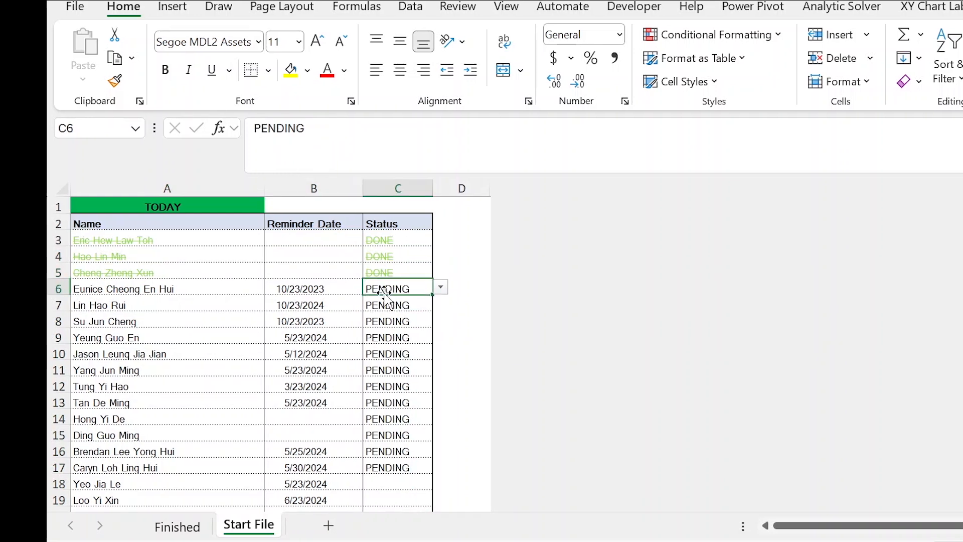
{"action": "left_click", "coordinate": [400, 273]}
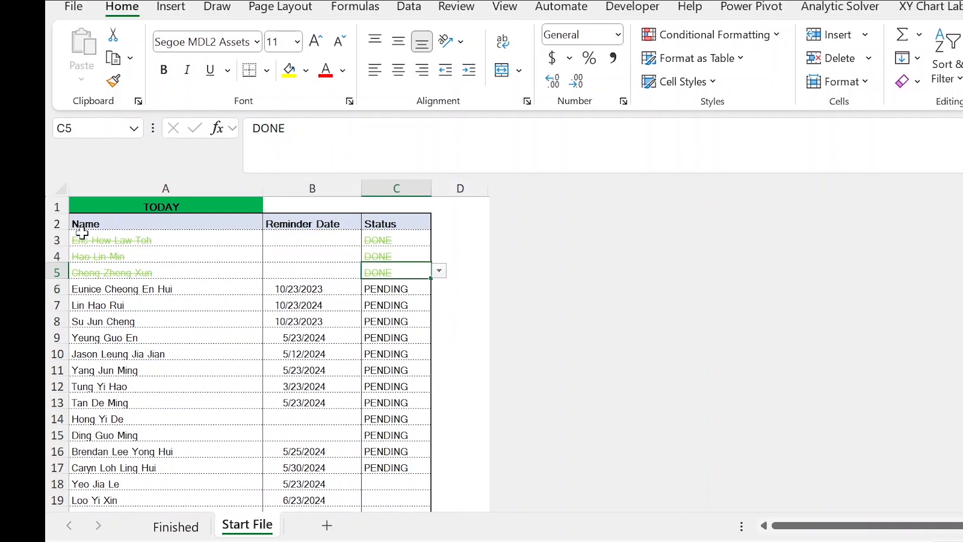
Select the data records in A3:C22 and start a new formula-based conditional formatting rule.
{"action": "left_click_drag", "start_coordinate": [86, 238], "coordinate": [397, 508]}
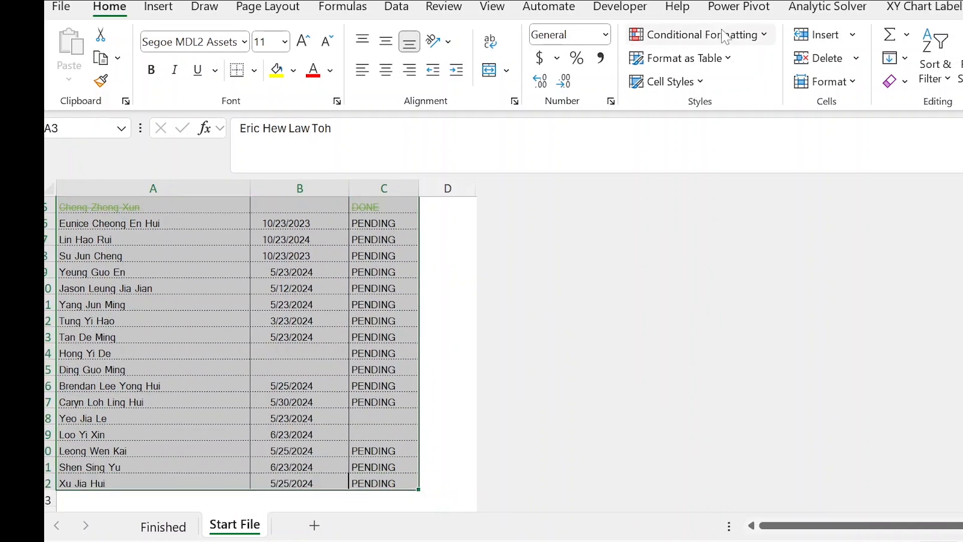
{"action": "left_click", "coordinate": [759, 39]}
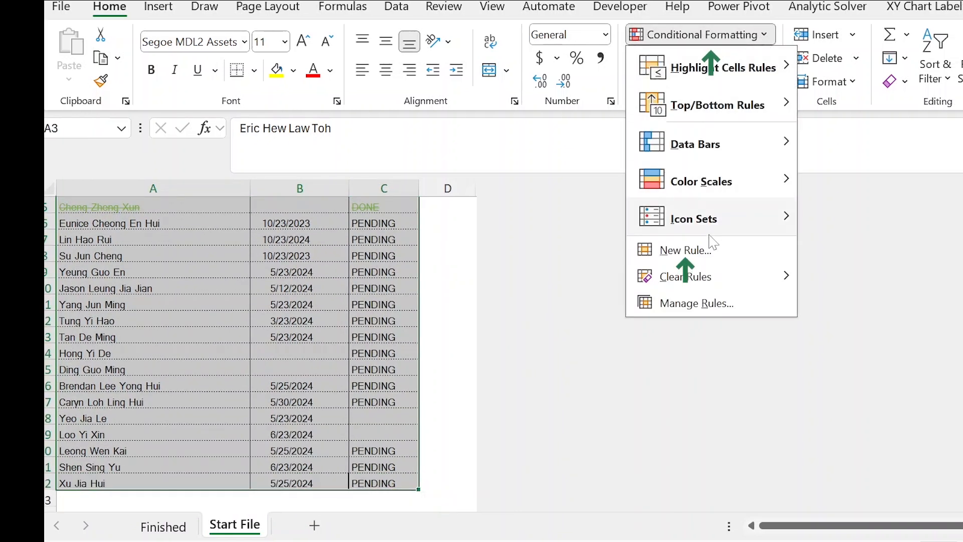
{"action": "left_click", "coordinate": [703, 254]}
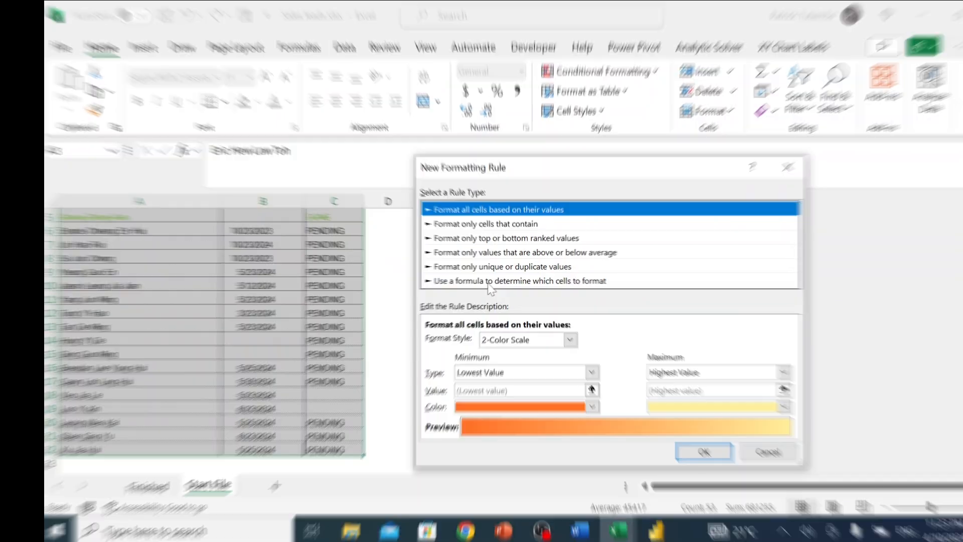
{"action": "left_click", "coordinate": [597, 282]}
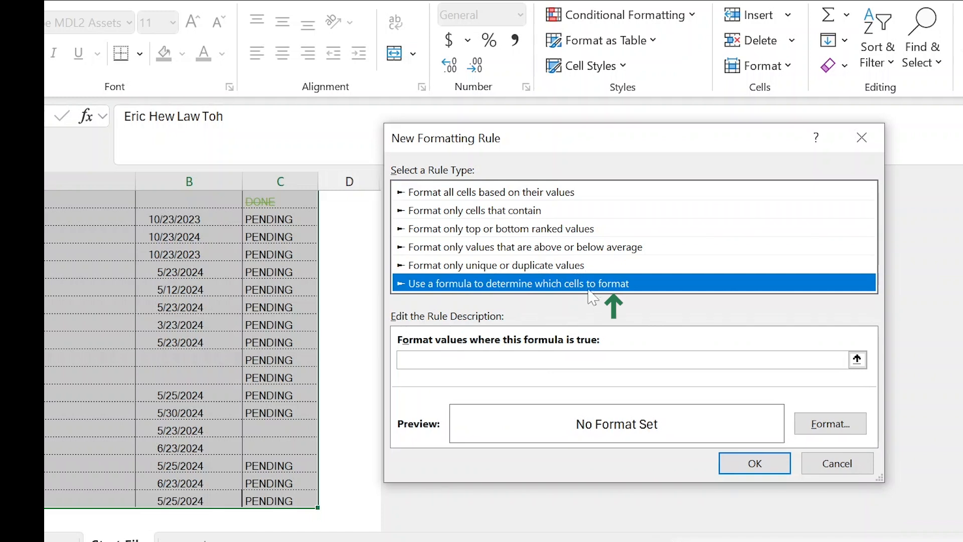
{"action": "left_click", "coordinate": [467, 361]}
Enter =$C3="PENDING" as the rule's formula and give the rule a light orange font colour.
{"action": "scroll", "coordinate": [298, 259], "scroll_direction": "up", "scroll_amount": 2}
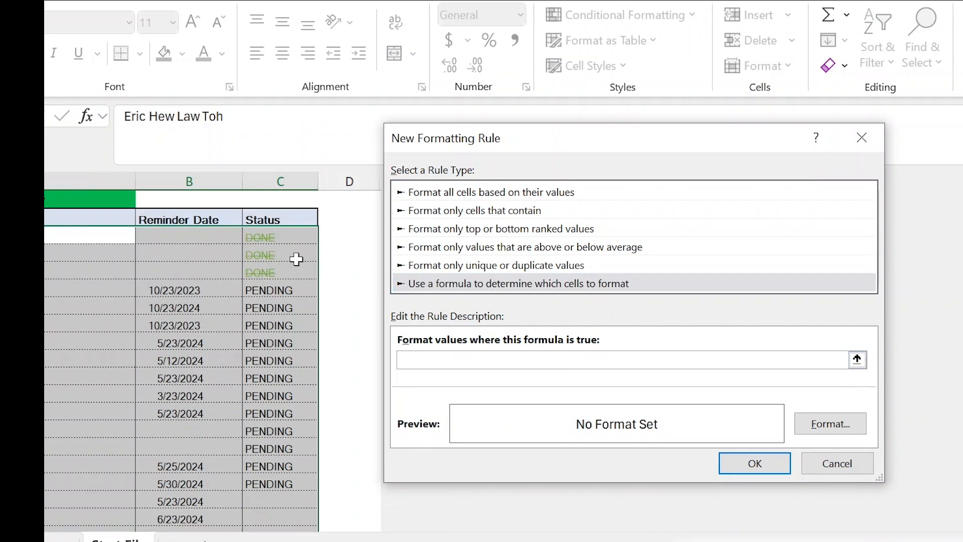
{"action": "left_click", "coordinate": [273, 233]}
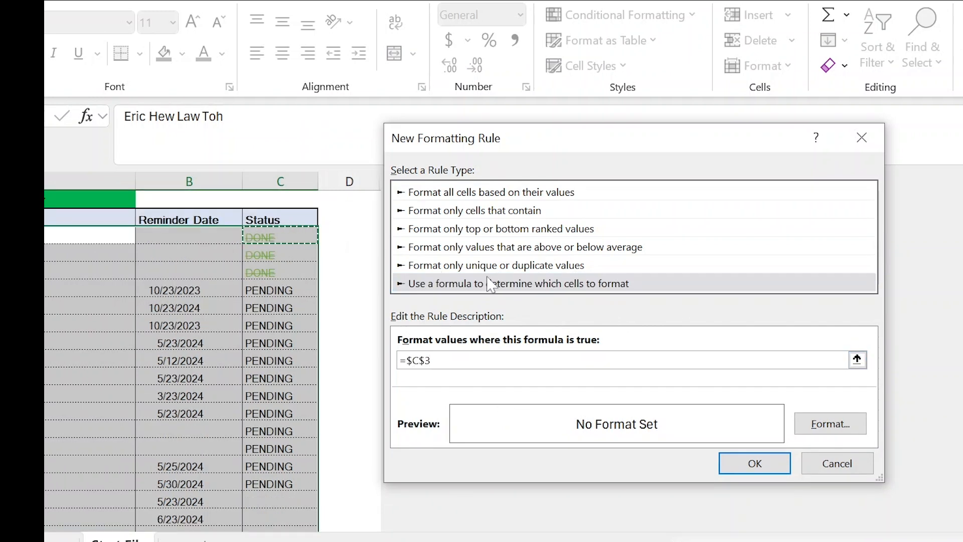
{"action": "key", "text": "F4"}
{"action": "key", "text": "F4"}
{"action": "type", "text": "="}
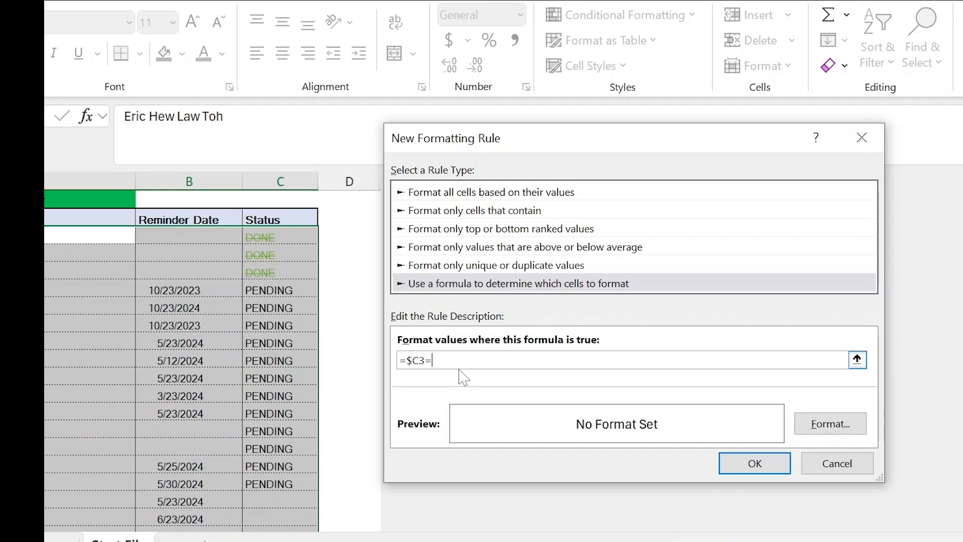
{"action": "type", "text": "\"PENDING\""}
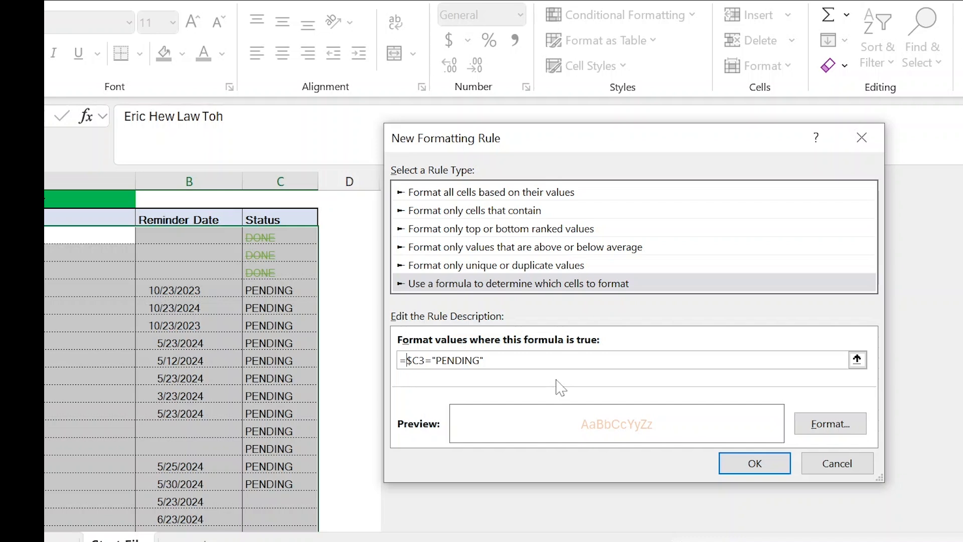
{"action": "type", "text": "AND("}
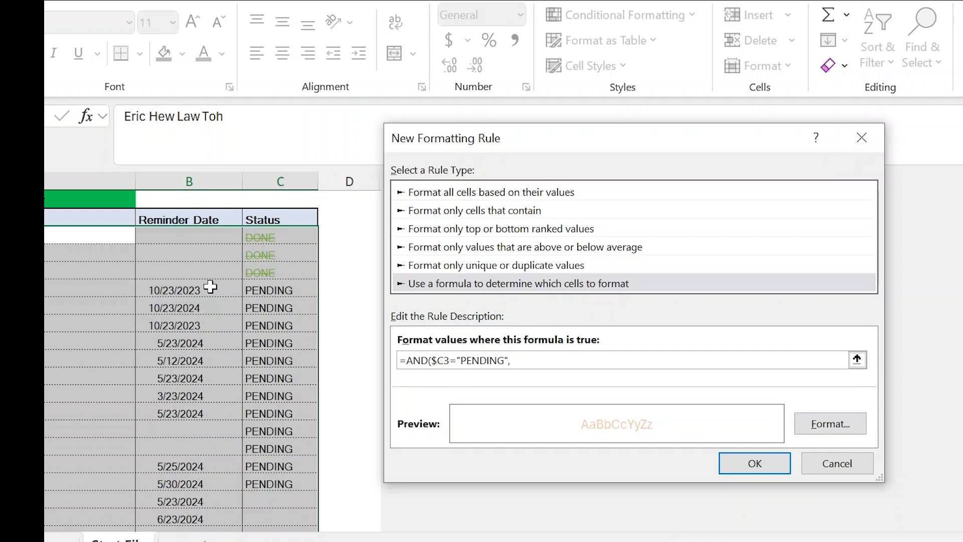
Extend the rule's formula to =AND($C3="PENDING",$B3<$A$1) and apply the rule to the records.
{"action": "left_click", "coordinate": [183, 236]}
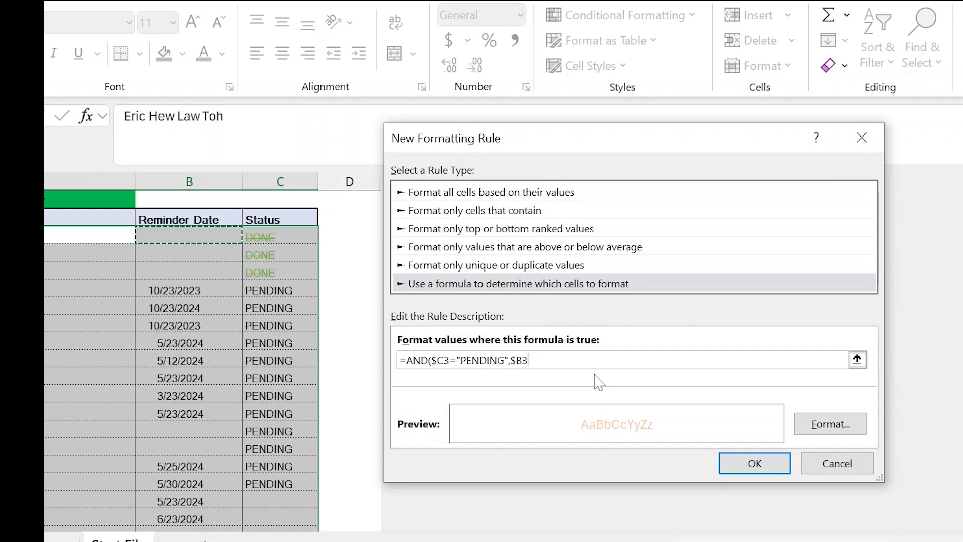
{"action": "key", "text": "F4"}
{"action": "key", "text": "F4"}
{"action": "type", "text": ">$A$1"}
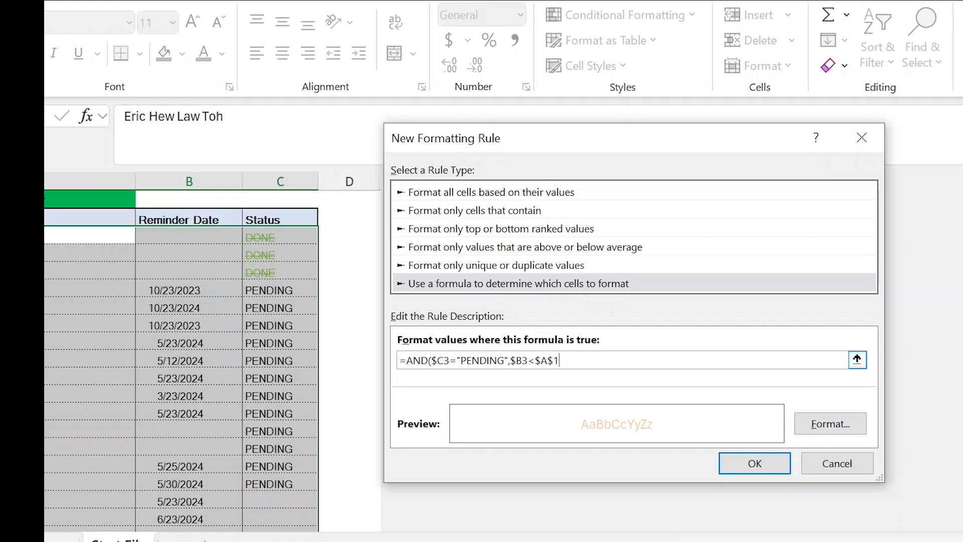
{"action": "left_click", "coordinate": [751, 467]}
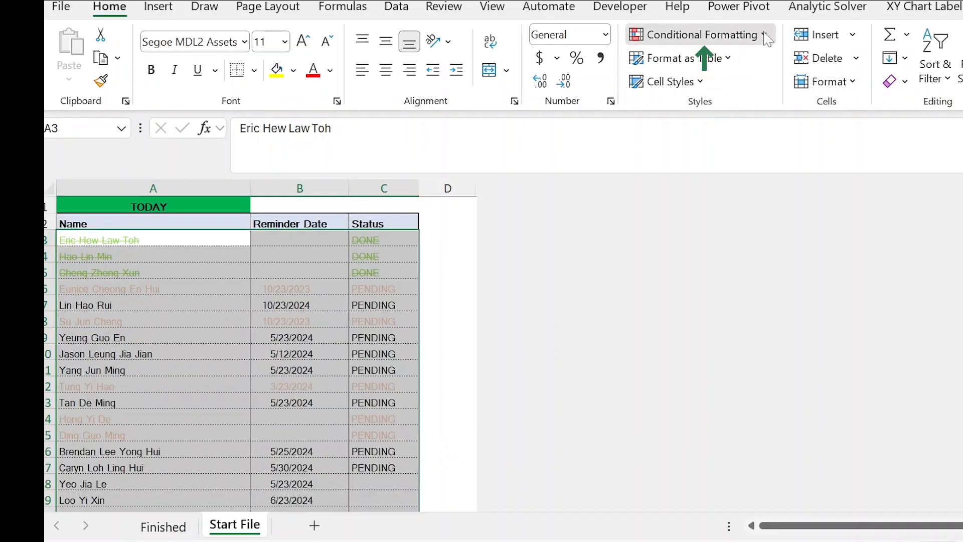
Edit the PENDING rule's format and set its font colour to Automatic.
{"action": "left_click", "coordinate": [654, 76]}
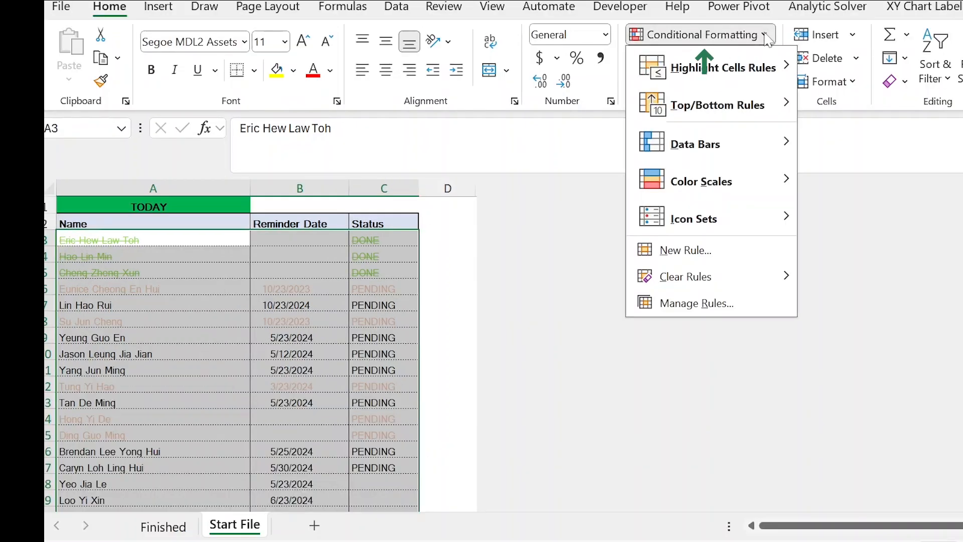
{"action": "left_click", "coordinate": [697, 304]}
{"action": "left_click", "coordinate": [490, 232]}
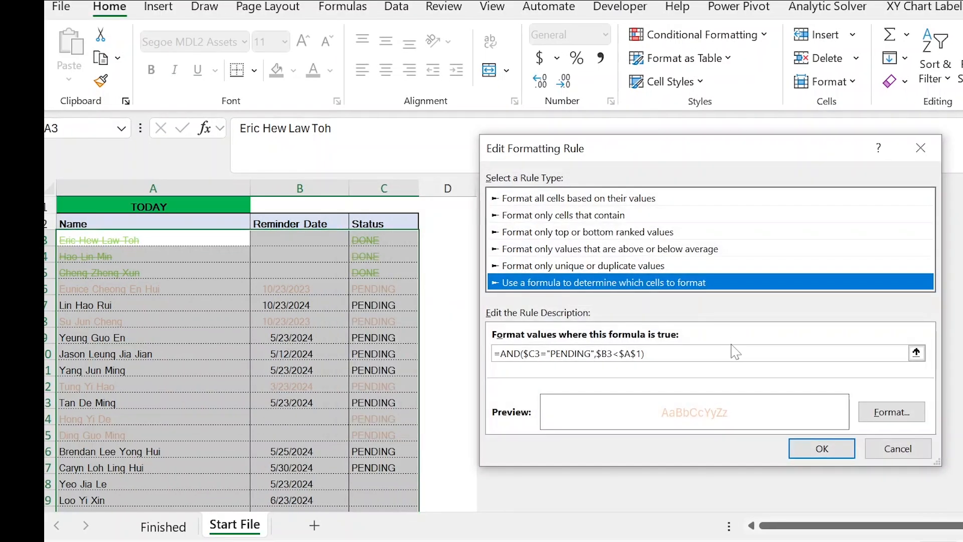
{"action": "left_click", "coordinate": [892, 412]}
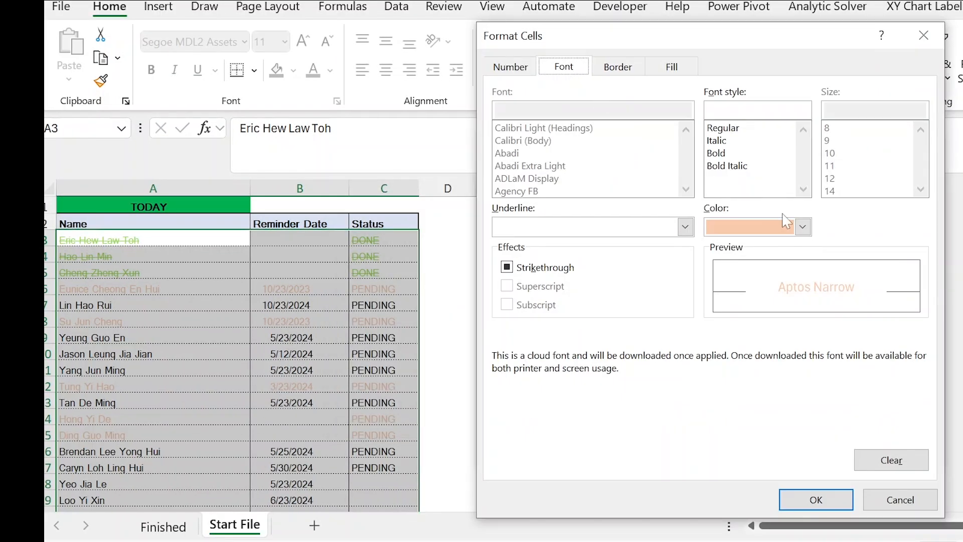
{"action": "left_click", "coordinate": [803, 227]}
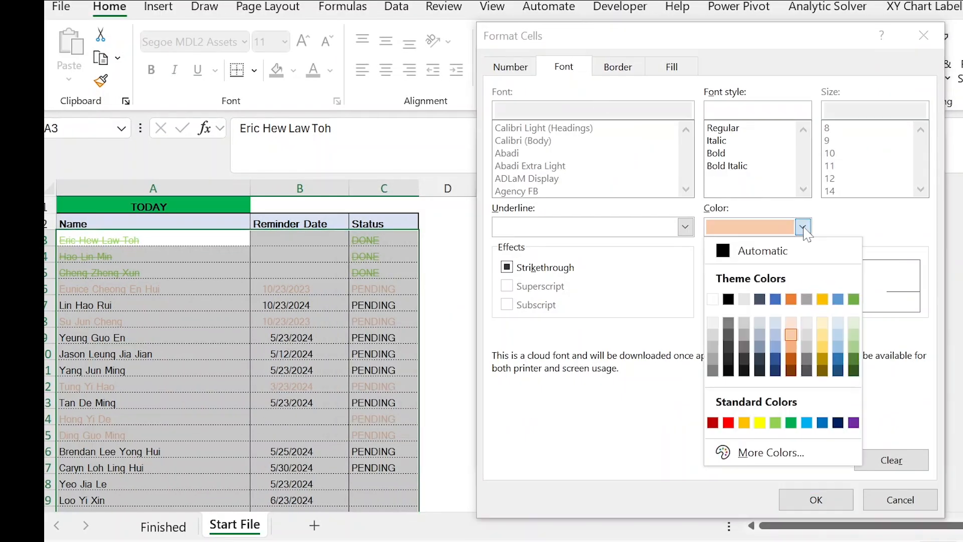
{"action": "left_click", "coordinate": [761, 250]}
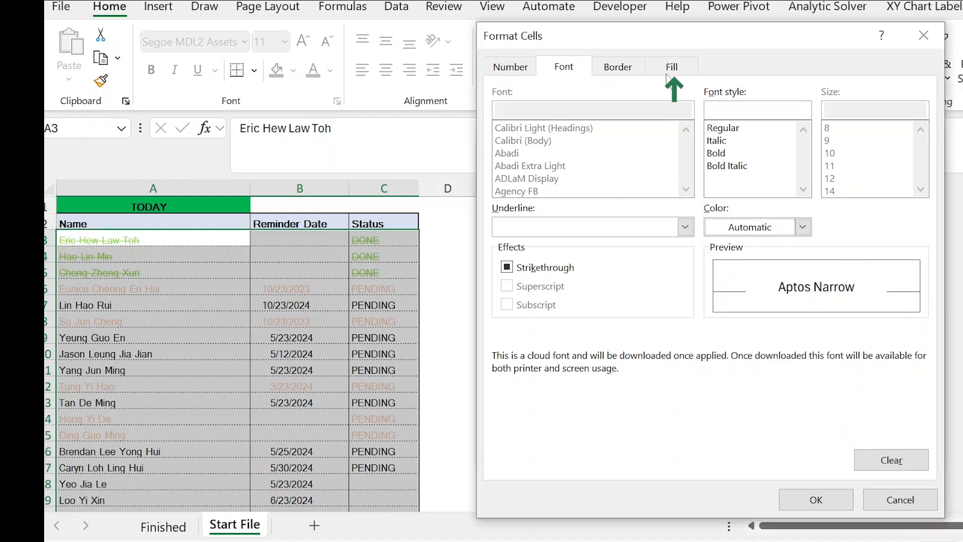
Give the PENDING rule a light orange background fill and apply the edited rule.
{"action": "left_click", "coordinate": [668, 72]}
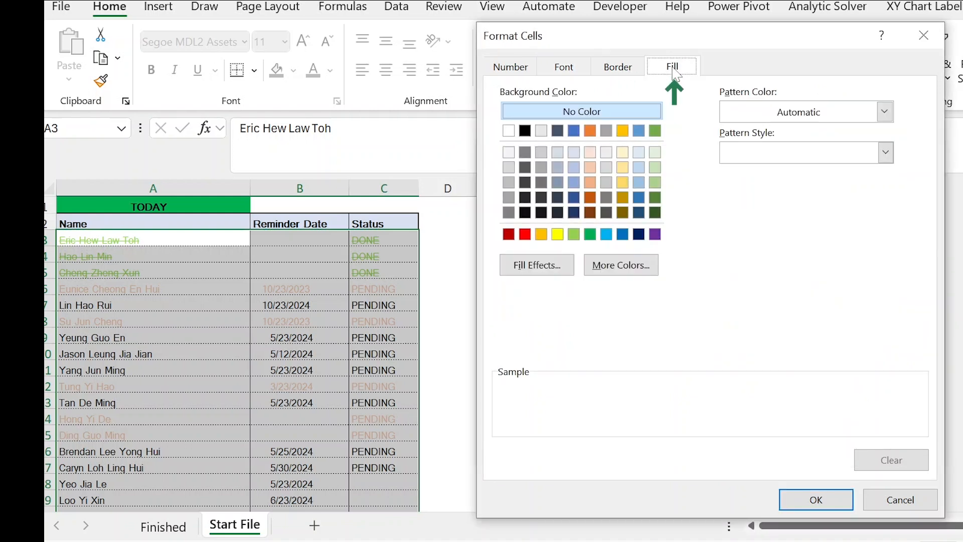
{"action": "left_click", "coordinate": [592, 169]}
{"action": "left_click", "coordinate": [817, 500]}
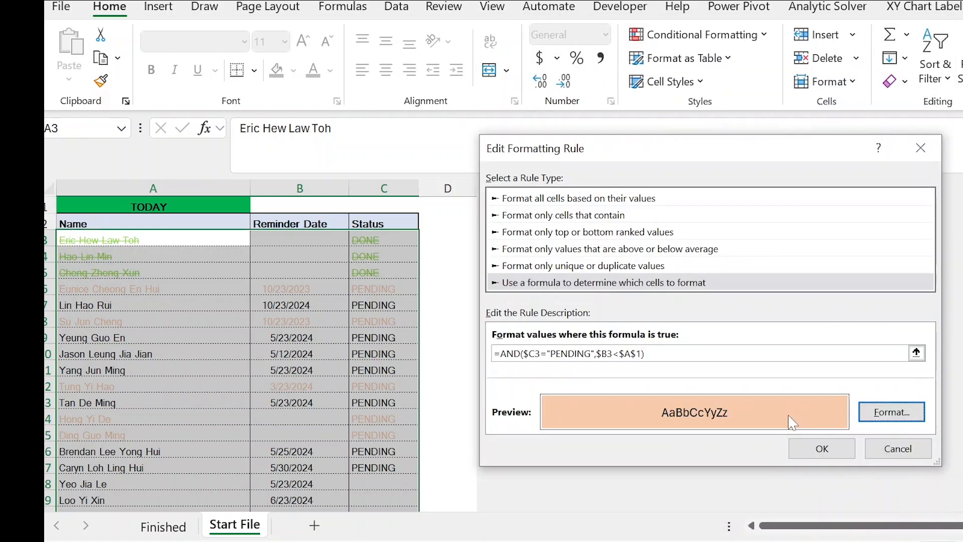
{"action": "left_click", "coordinate": [822, 448]}
{"action": "left_click", "coordinate": [942, 418]}
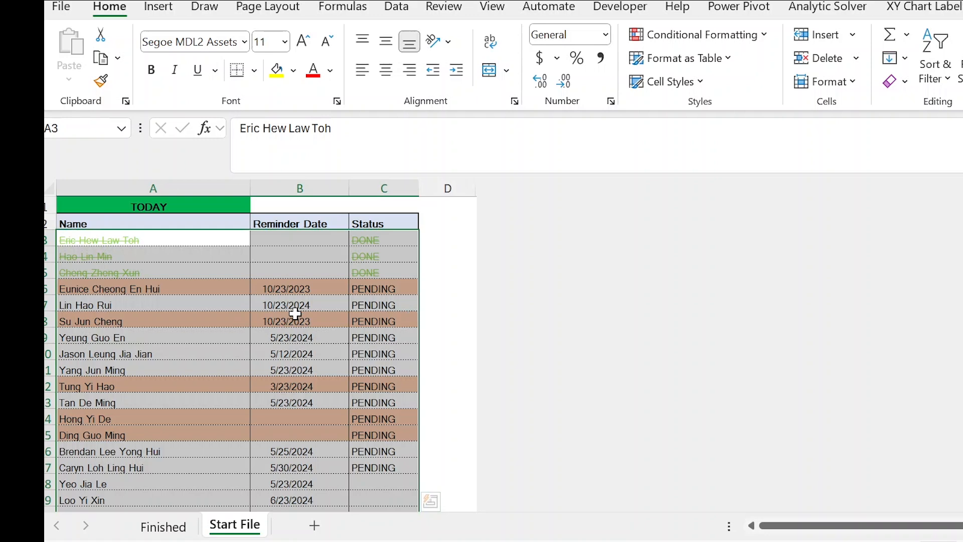
Examine which records the overdue rule highlights, comparing the reminder dates in B13 to B15.
{"action": "scroll", "coordinate": [295, 314], "scroll_direction": "down", "scroll_amount": 5}
{"action": "scroll", "coordinate": [348, 318], "scroll_direction": "up", "scroll_amount": 4}
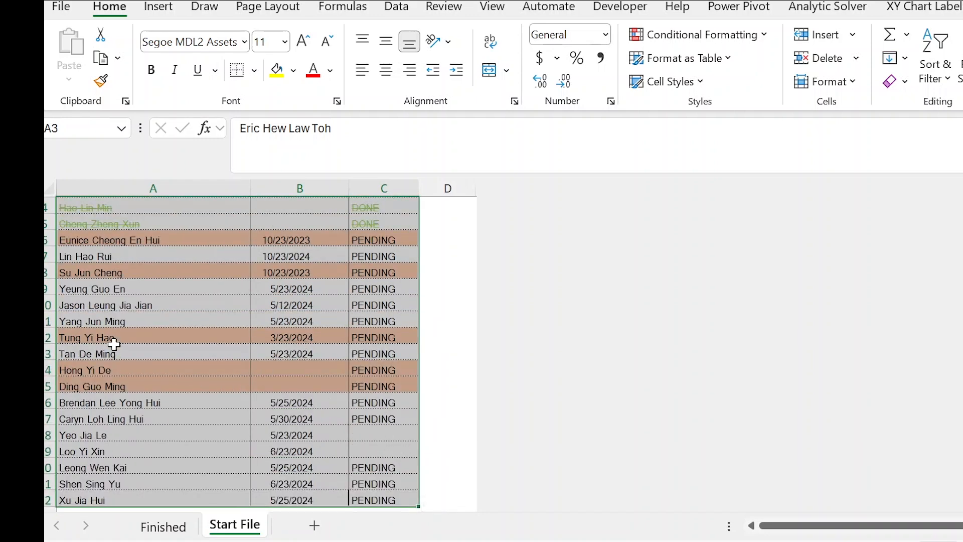
{"action": "left_click", "coordinate": [300, 370]}
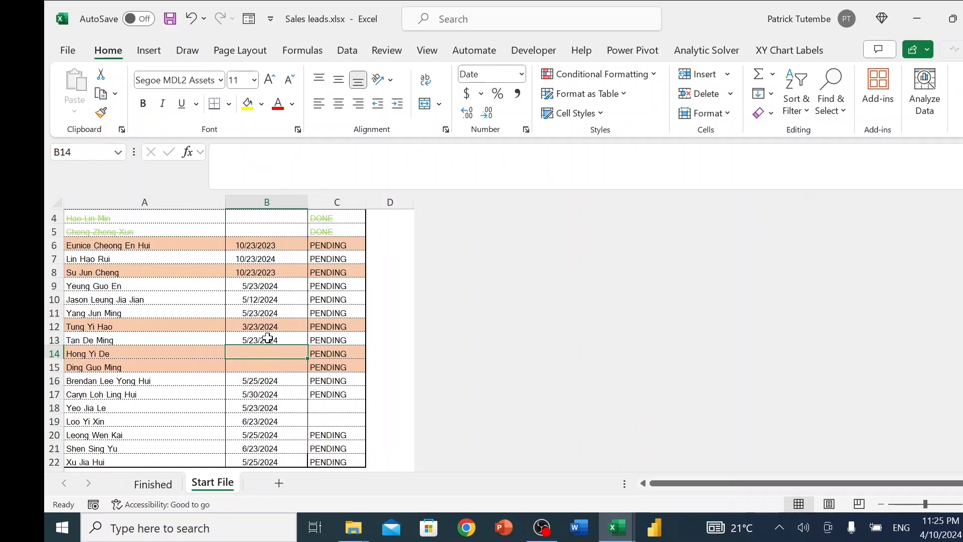
{"action": "left_click", "coordinate": [267, 339]}
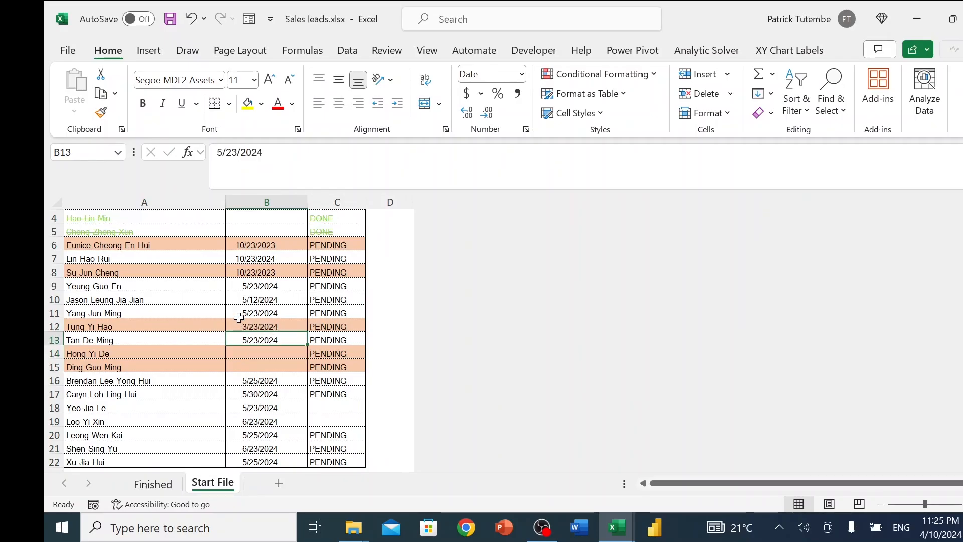
{"action": "scroll", "coordinate": [293, 324], "scroll_direction": "up", "scroll_amount": 1}
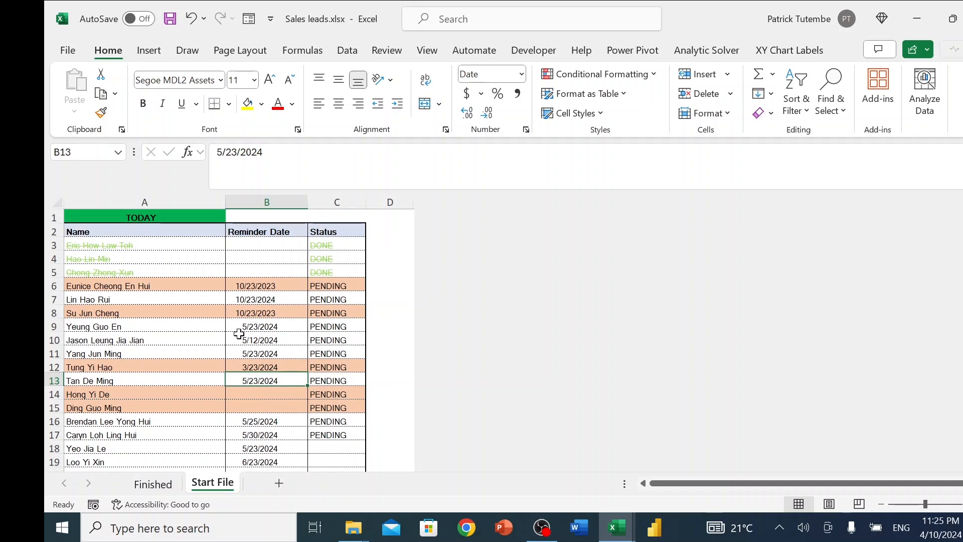
{"action": "mouse_move", "coordinate": [244, 389]}
{"action": "left_mouse_down"}
{"action": "mouse_move", "coordinate": [246, 406]}
{"action": "mouse_move", "coordinate": [281, 403]}
{"action": "mouse_move", "coordinate": [258, 405]}
{"action": "mouse_move", "coordinate": [262, 391]}
{"action": "left_mouse_up"}
{"action": "left_click", "coordinate": [257, 395]}
{"action": "left_click", "coordinate": [261, 408]}
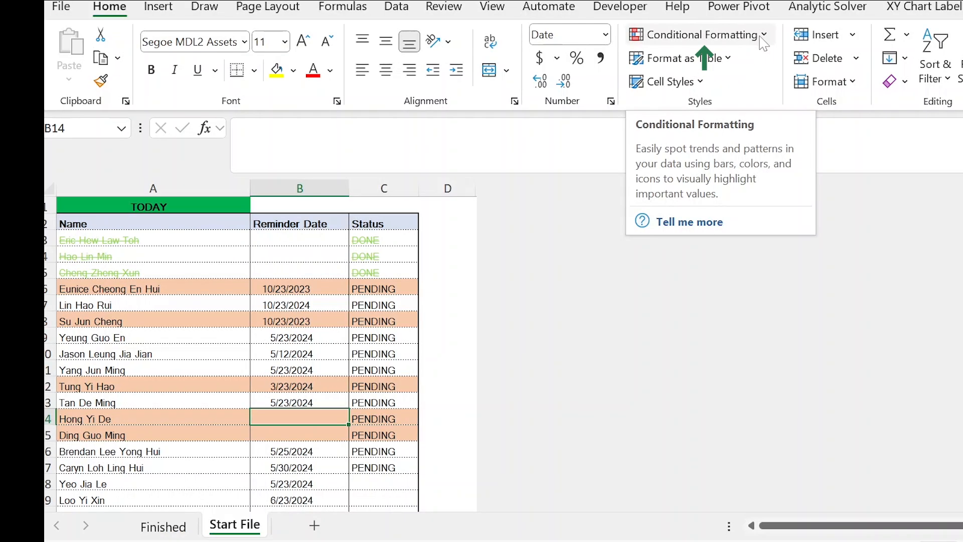
Add the condition $B3<>"" to the PENDING rule's AND formula to exclude blank reminder dates, and apply the change.
{"action": "left_click", "coordinate": [656, 78]}
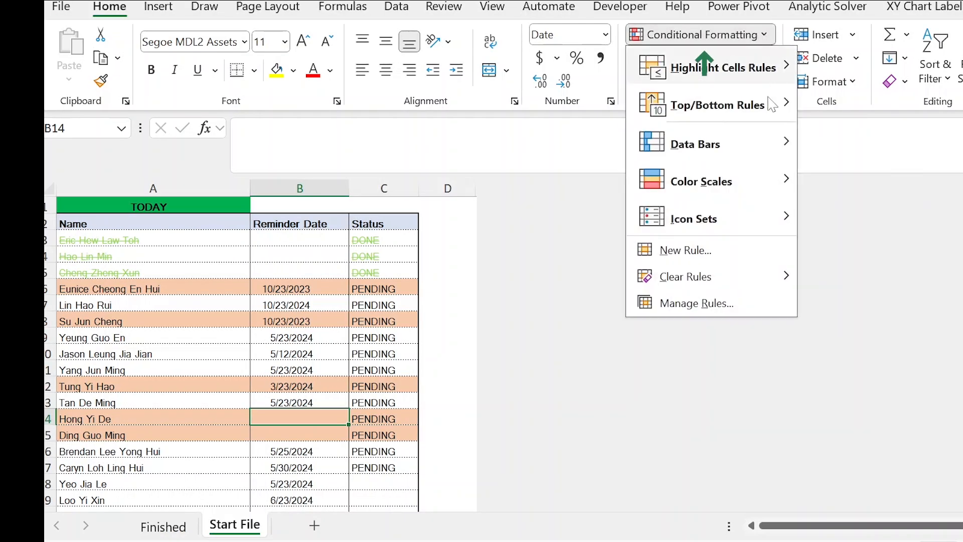
{"action": "left_click", "coordinate": [651, 291]}
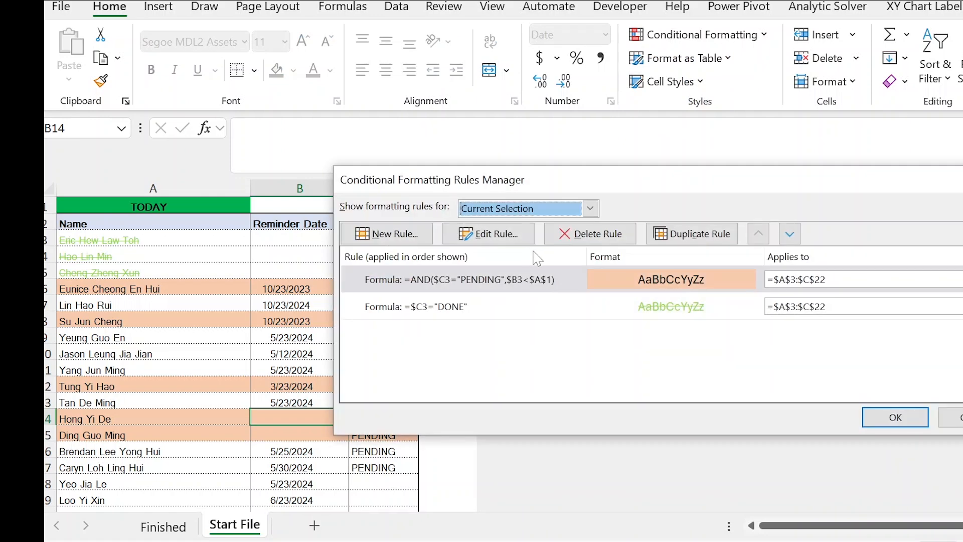
{"action": "left_click", "coordinate": [461, 284]}
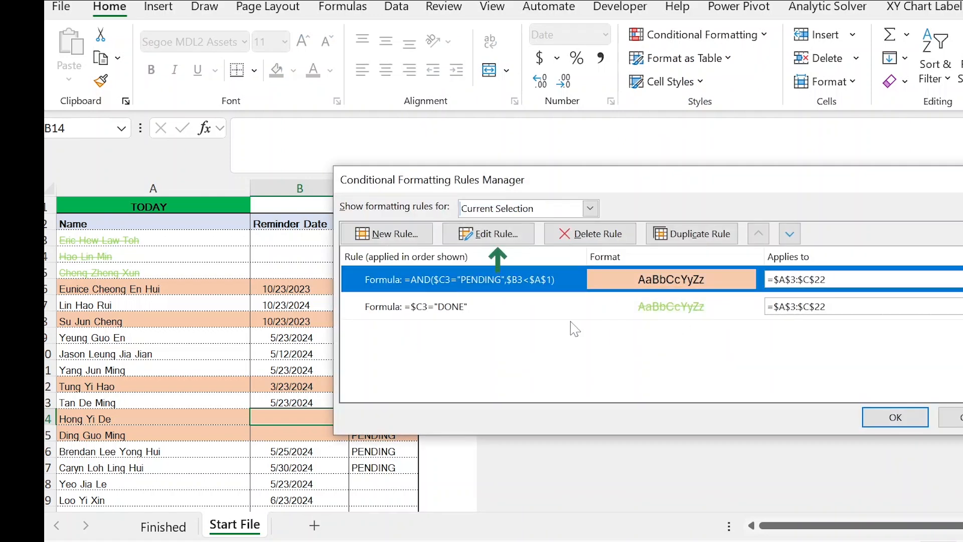
{"action": "left_click", "coordinate": [506, 244]}
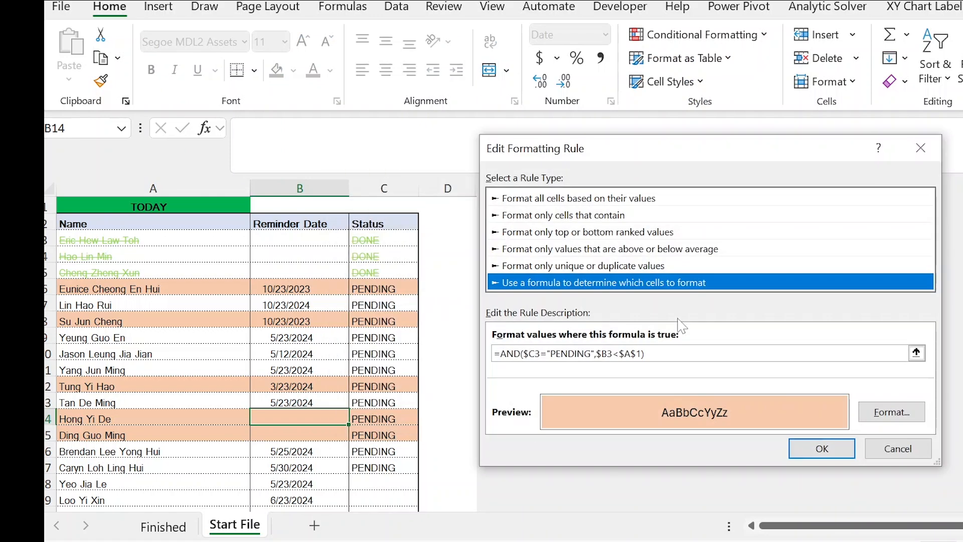
{"action": "left_click", "coordinate": [642, 354]}
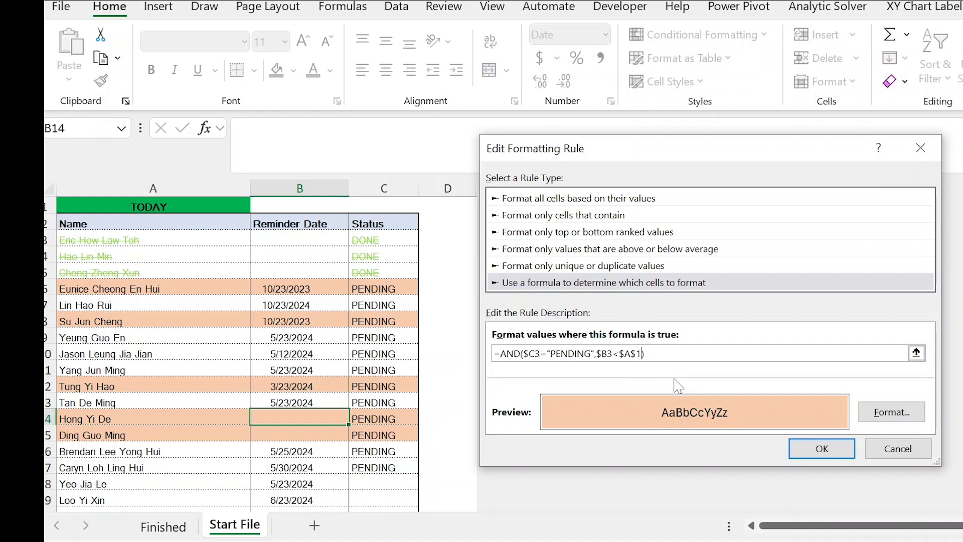
{"action": "type", "text": ","}
{"action": "left_click", "coordinate": [306, 237]}
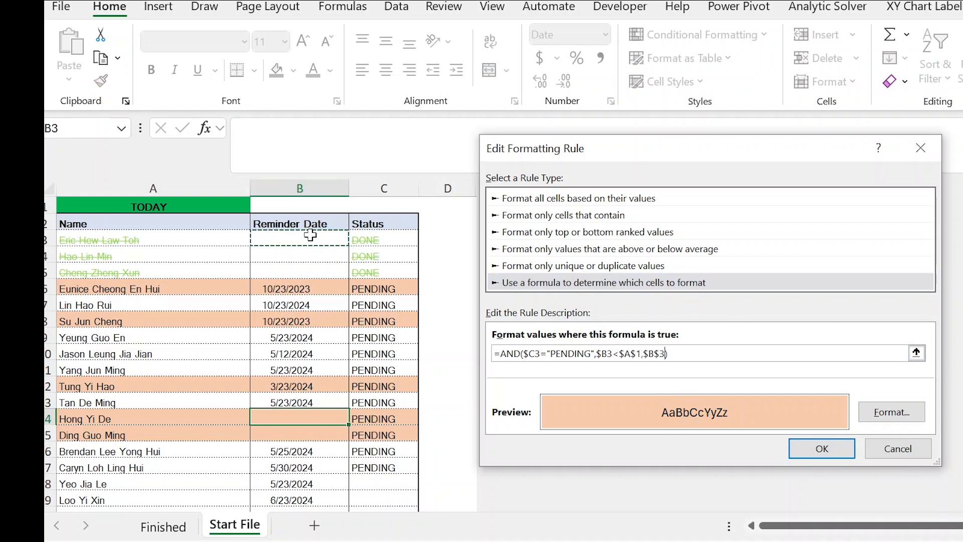
{"action": "type", "text": "<>\"\""}
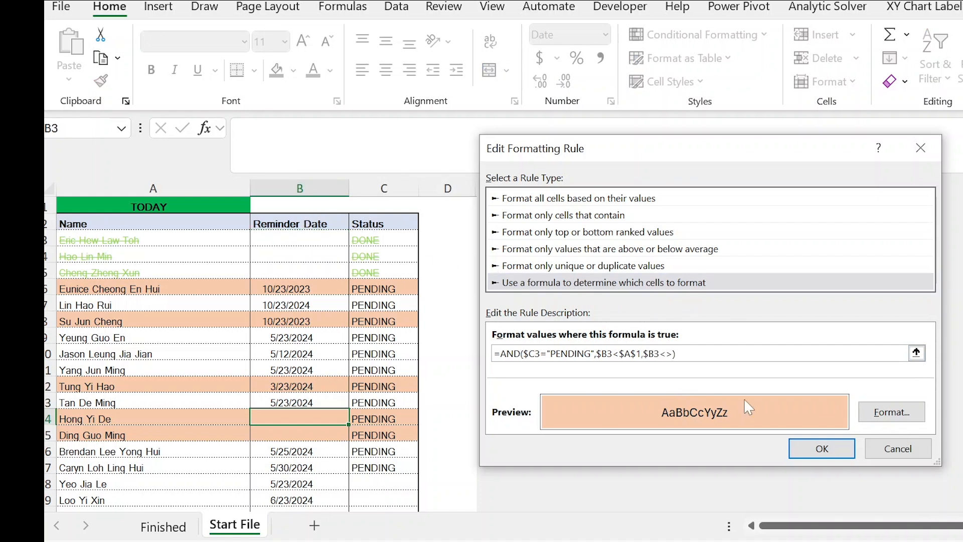
{"action": "left_click", "coordinate": [822, 448]}
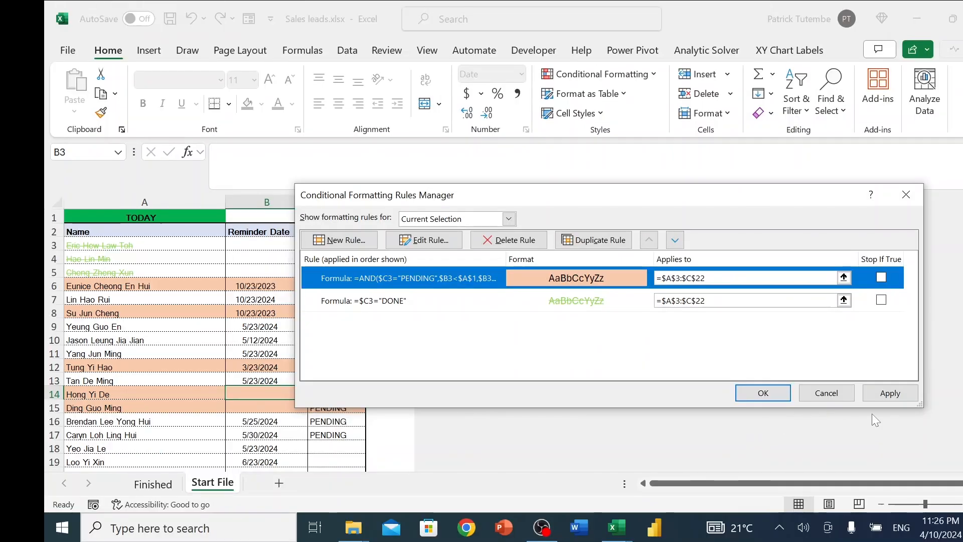
{"action": "left_click", "coordinate": [890, 393]}
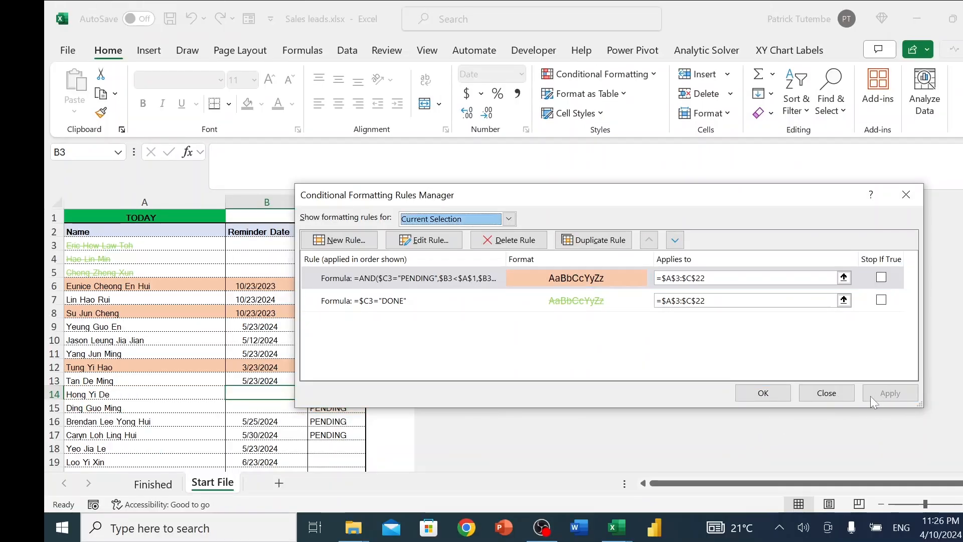
{"action": "left_click", "coordinate": [763, 392]}
Test the DONE rule by setting the status in C16 to DONE and switching it back to PENDING.
{"action": "left_click", "coordinate": [345, 393]}
{"action": "left_click", "coordinate": [332, 422]}
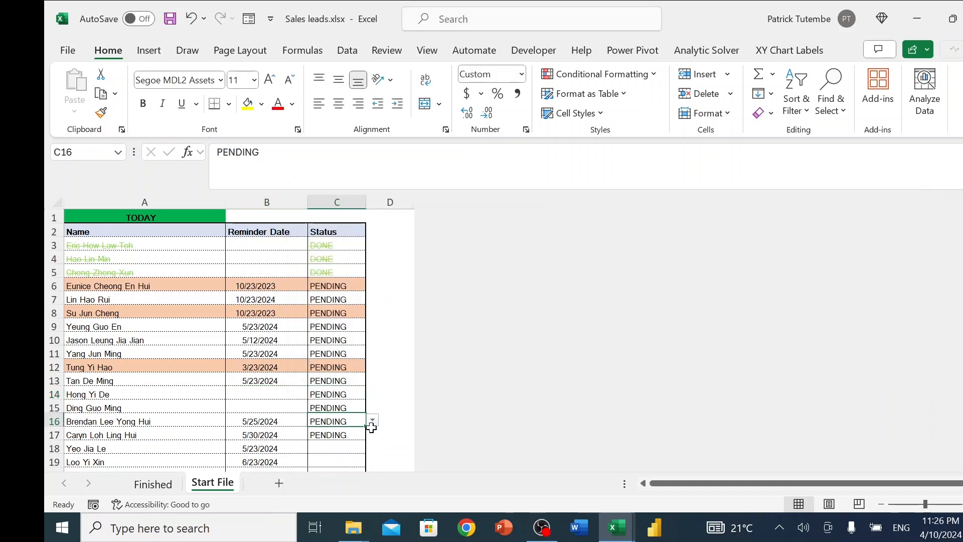
{"action": "left_click", "coordinate": [337, 435]}
{"action": "left_click", "coordinate": [372, 420]}
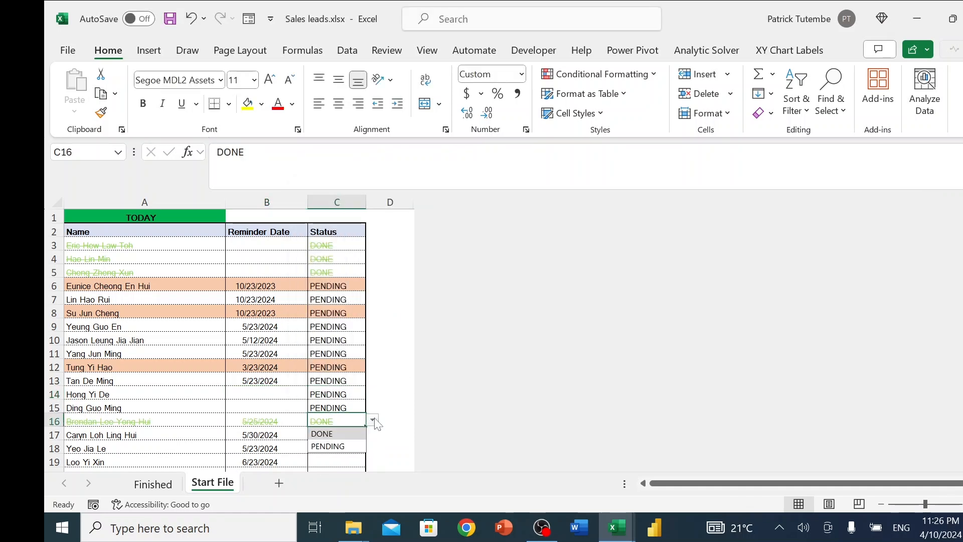
{"action": "left_click", "coordinate": [362, 446]}
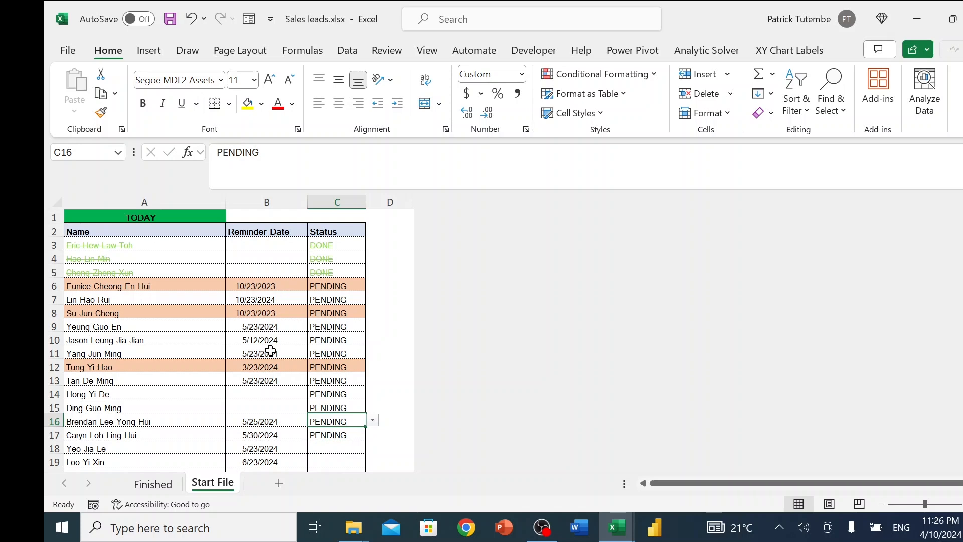
Change the reminder date in B12 to 5/23/2024 to test the overdue rule.
{"action": "left_click", "coordinate": [256, 368]}
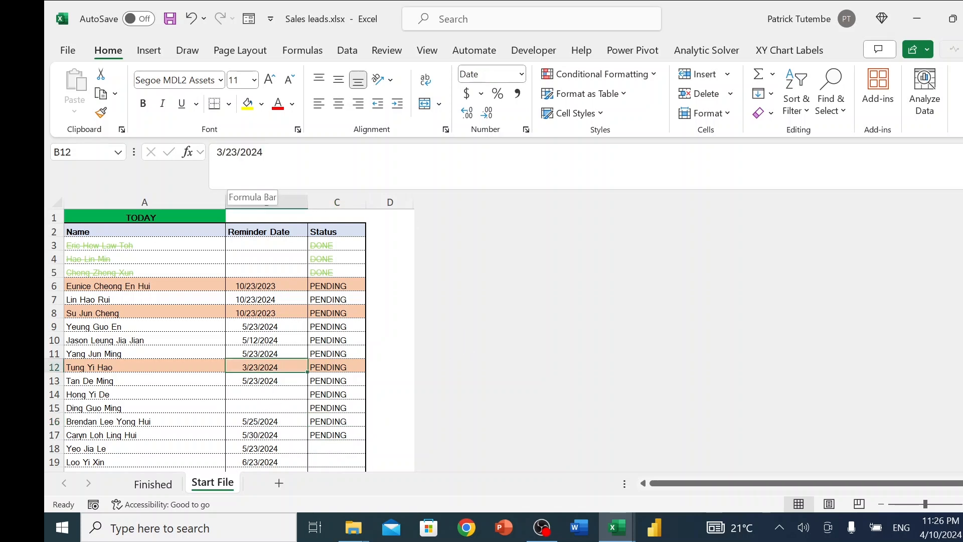
{"action": "left_click_drag", "start_coordinate": [222, 152], "coordinate": [217, 152]}
{"action": "type", "text": "5"}
{"action": "key", "text": "Return"}
{"action": "left_click", "coordinate": [270, 370]}
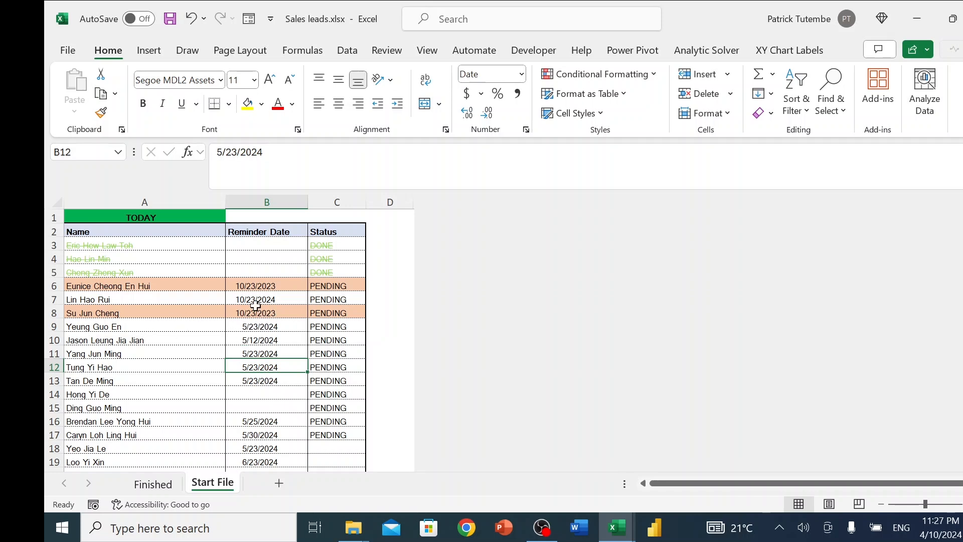
Examine the formatting of the DONE records in rows 3 to 5 and the overdue PENDING records in rows 6 and 8.
{"action": "left_click", "coordinate": [338, 314]}
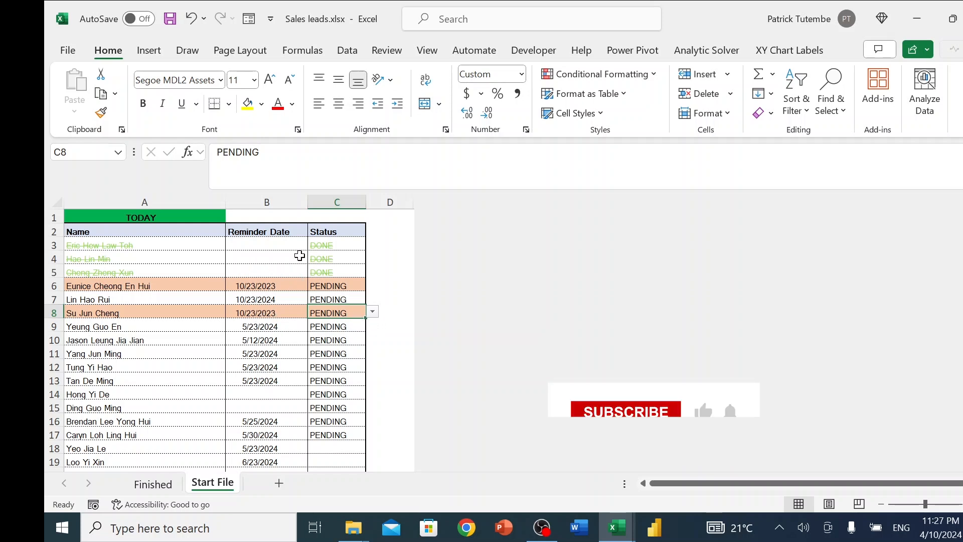
{"action": "left_click", "coordinate": [312, 244]}
{"action": "left_click", "coordinate": [348, 259]}
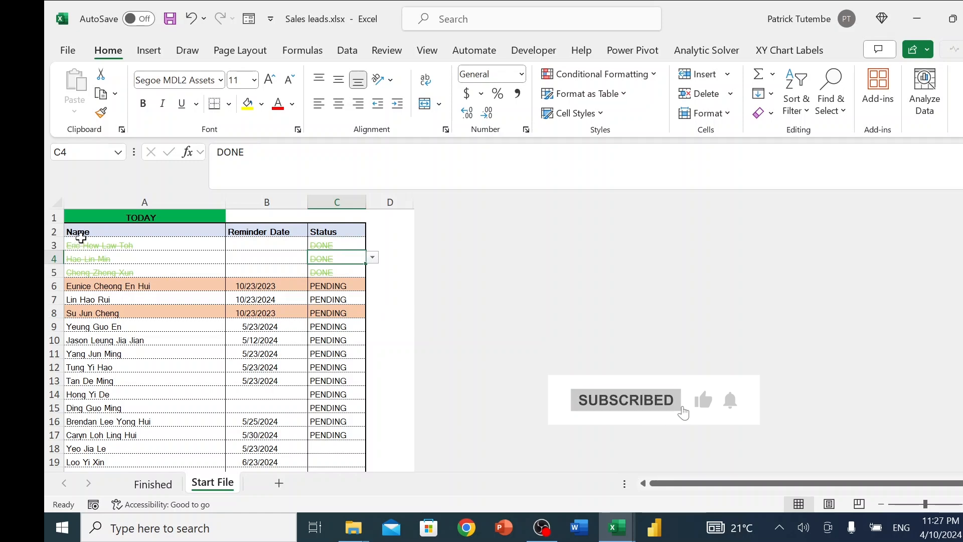
{"action": "left_click_drag", "start_coordinate": [80, 244], "coordinate": [321, 246]}
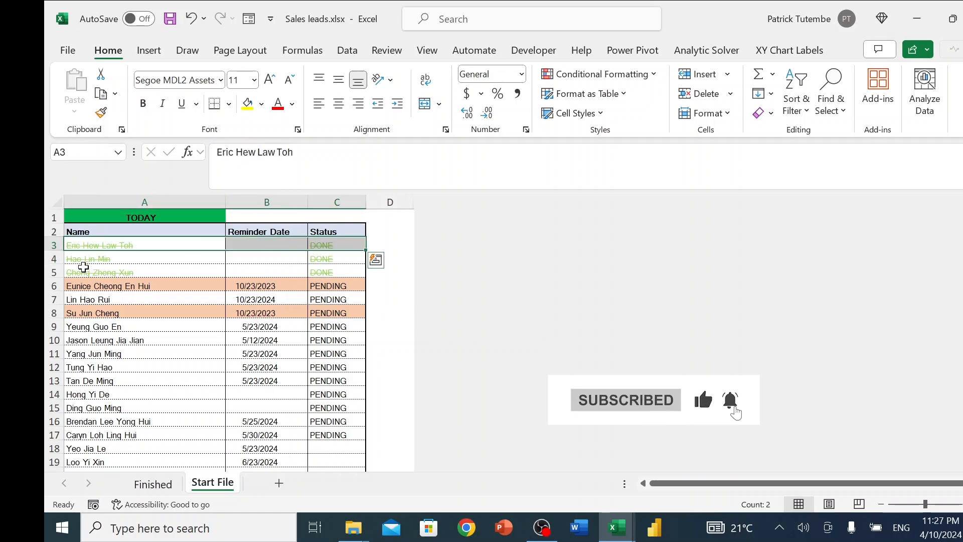
{"action": "left_click_drag", "start_coordinate": [82, 261], "coordinate": [345, 261]}
{"action": "left_click", "coordinate": [316, 284]}
{"action": "left_click", "coordinate": [314, 273]}
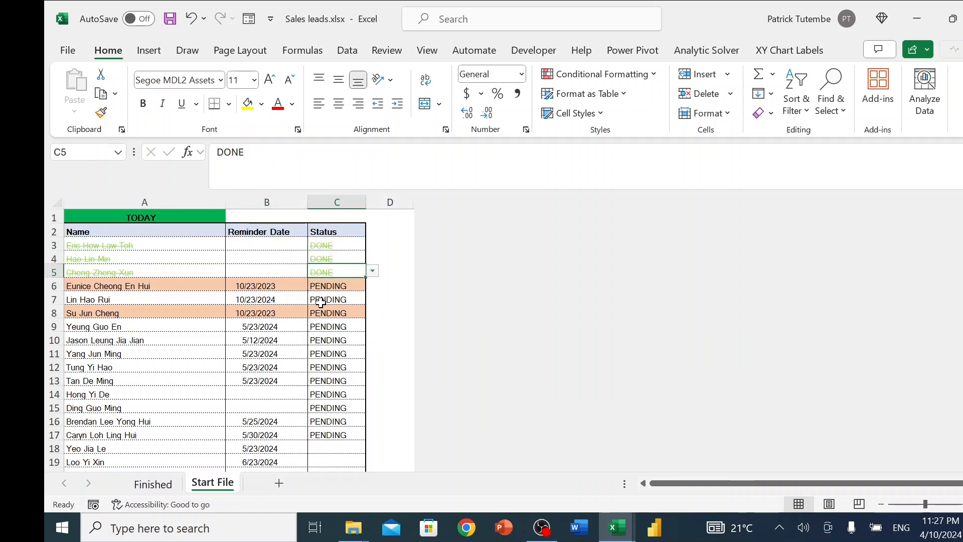
{"action": "scroll", "coordinate": [312, 286], "scroll_direction": "down", "scroll_amount": 5}
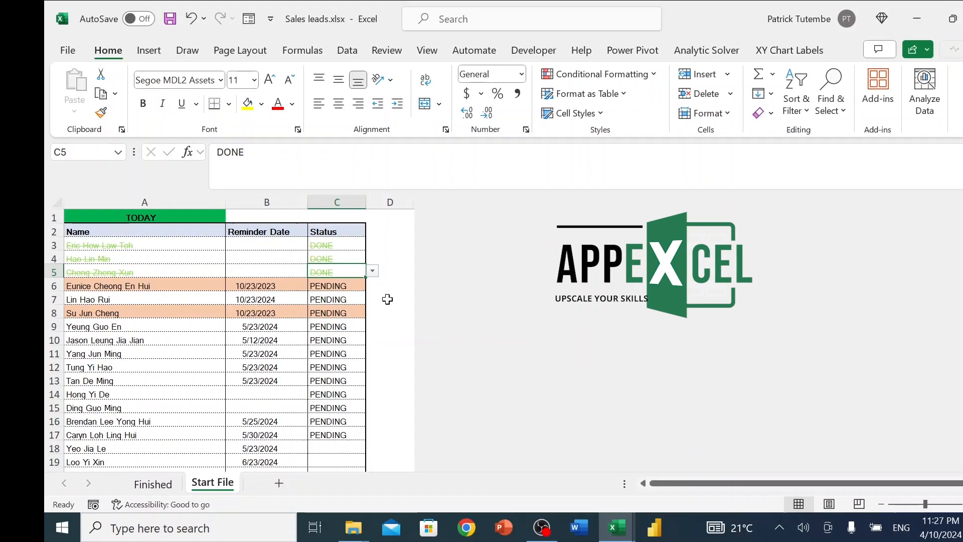